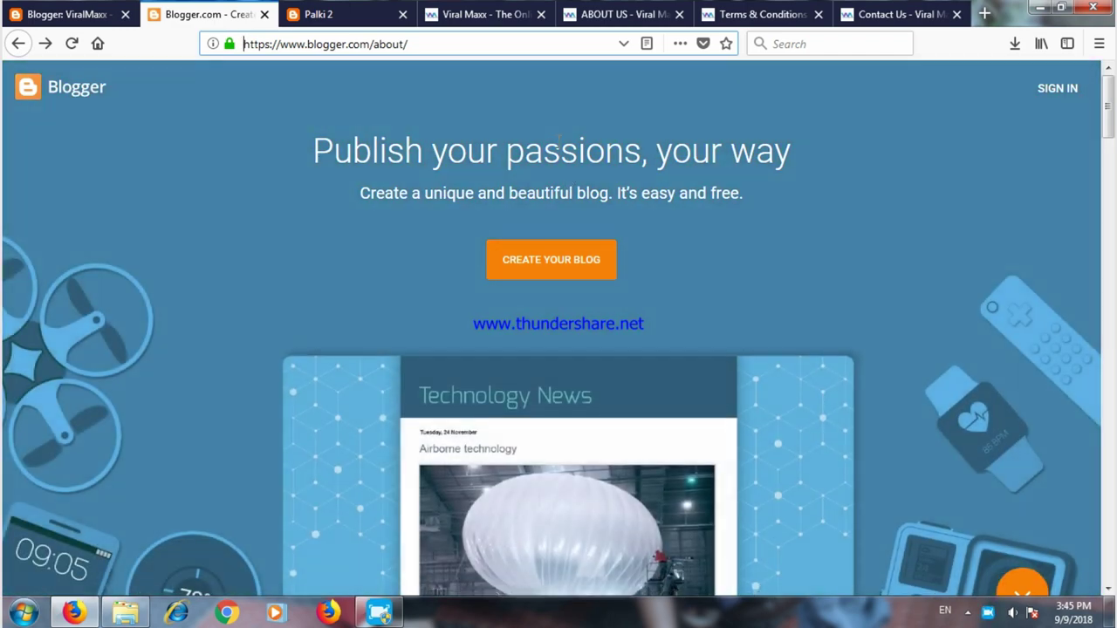
Look over the Palki 2 template demo and the Blogger home page, and close the Blogger home page.
left_click(332, 14)
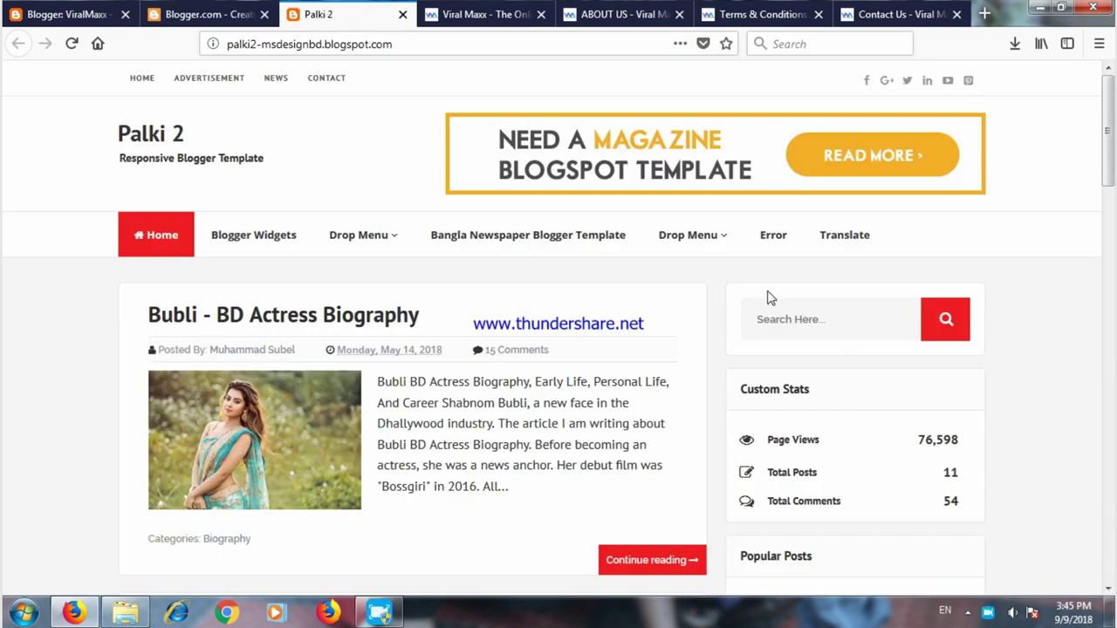
left_click(175, 14)
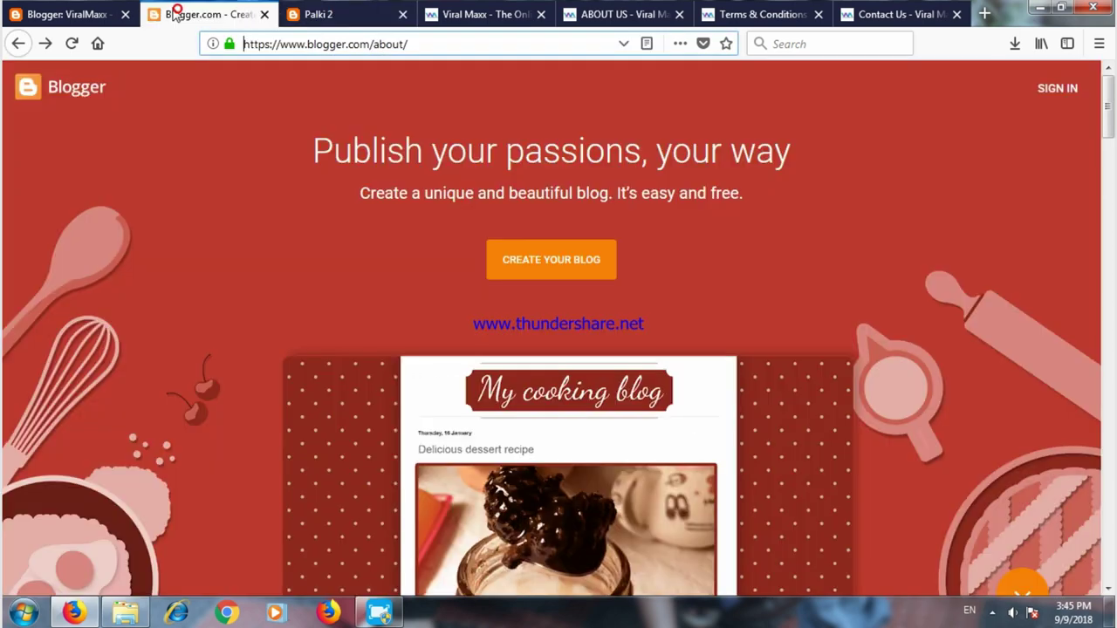
left_click(302, 17)
mouse_move(407, 305)
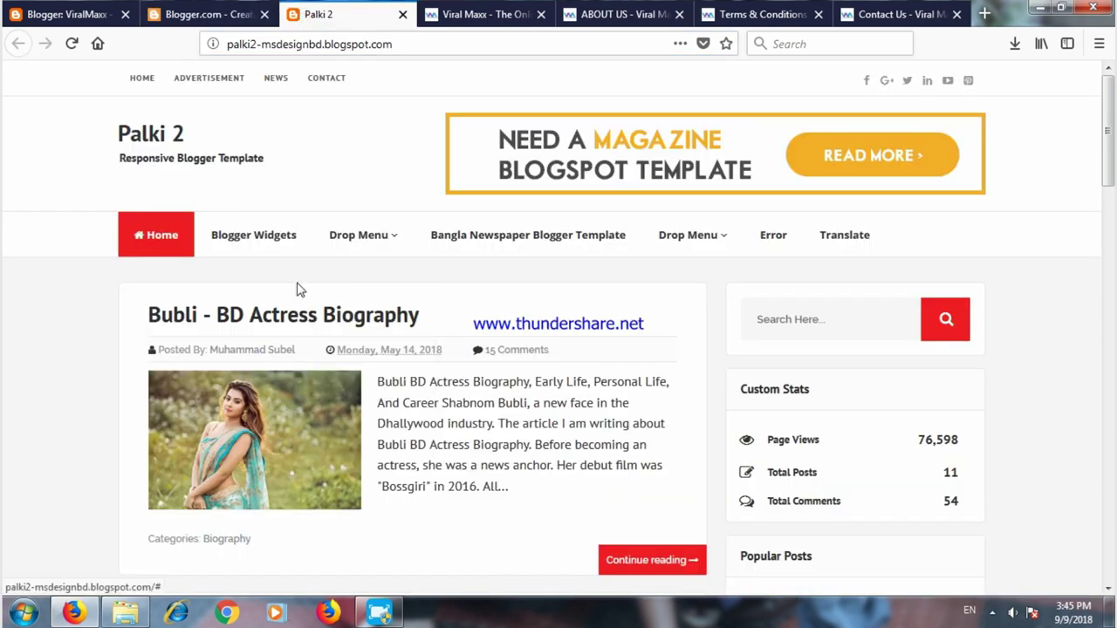
left_click(201, 11)
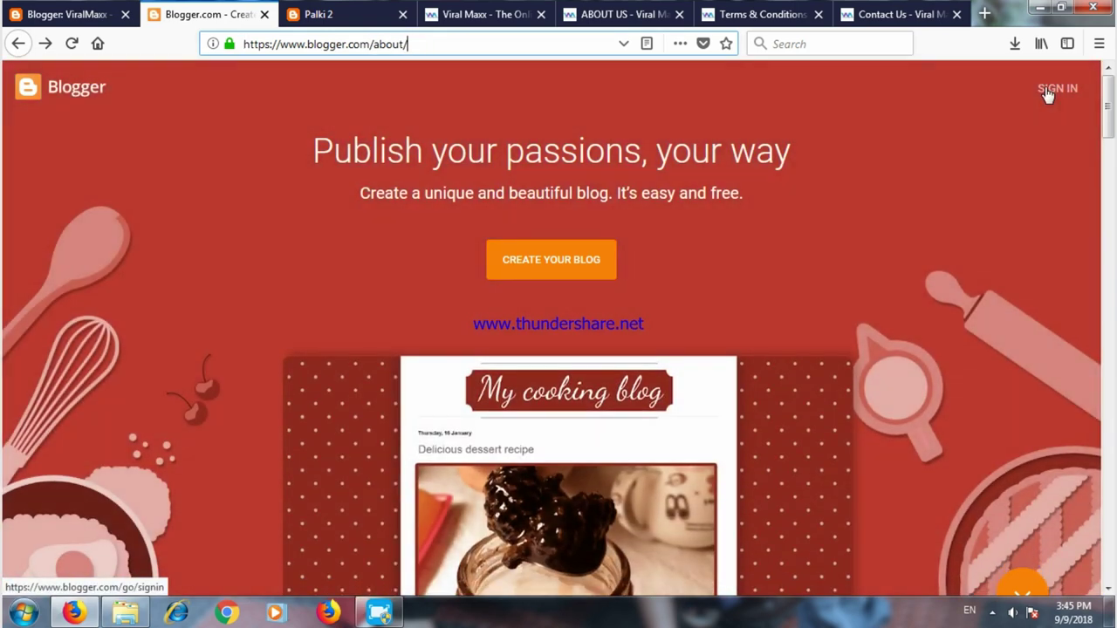
left_click(264, 15)
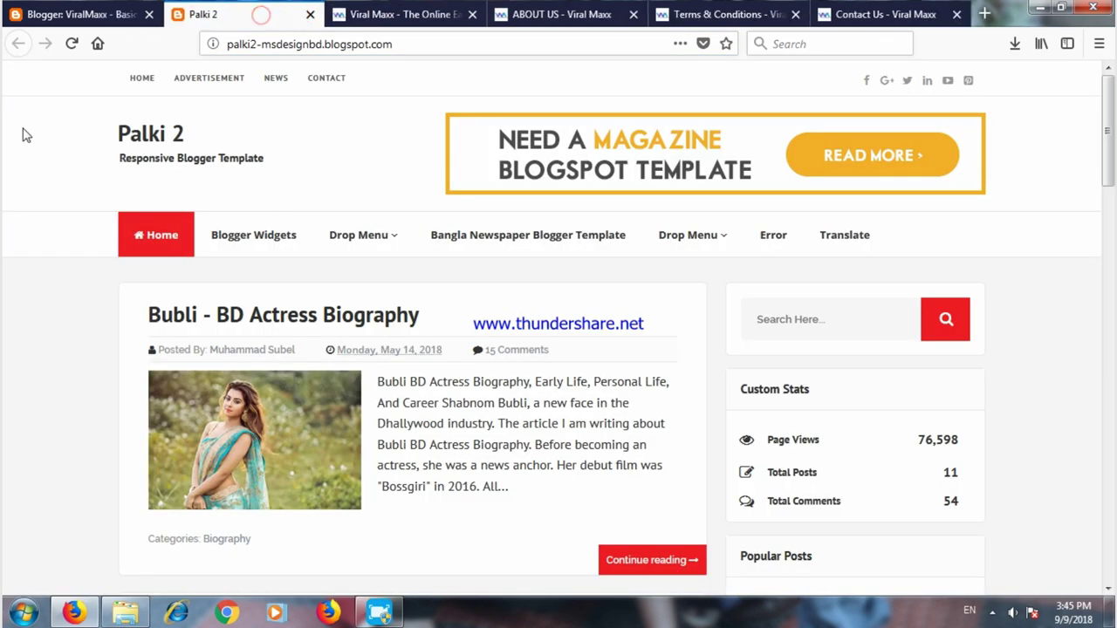
In the Blogger dashboard, fill in a new blog with the title viralmaxx and the address viralmaxxxxxx.blogspot.com.
left_click(103, 16)
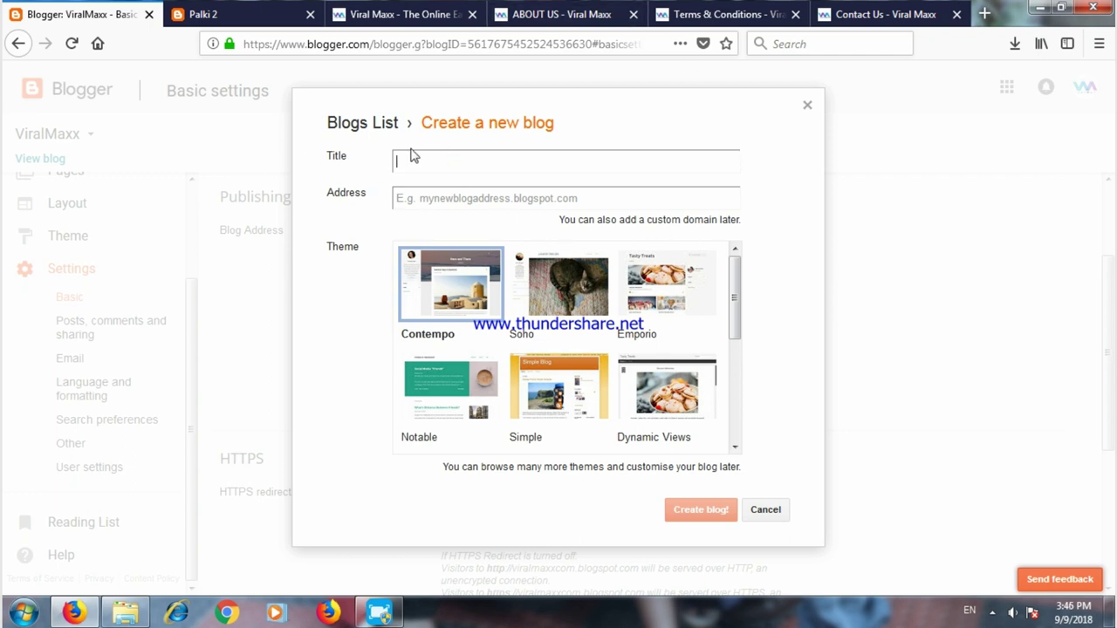
left_click(459, 153)
left_click(476, 198)
type("viral")
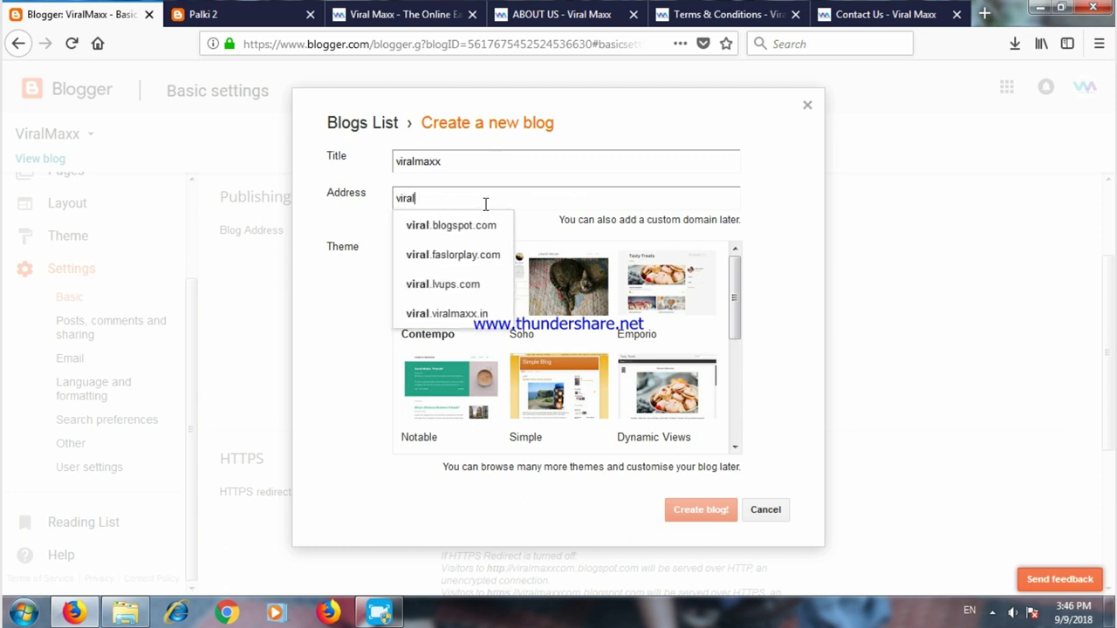
type("maxxxxxx")
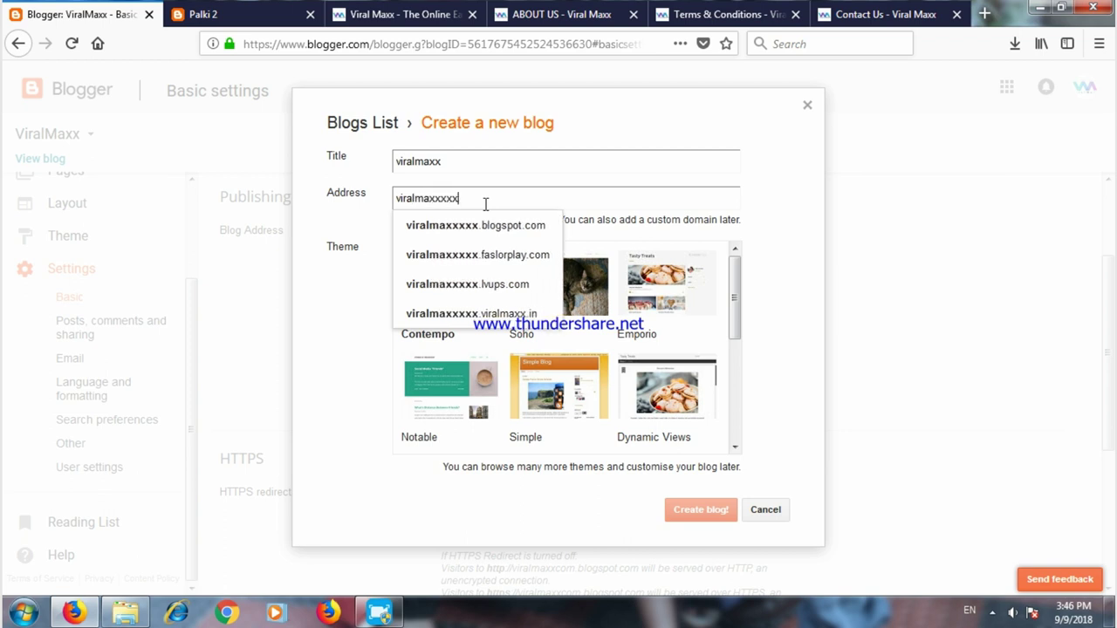
left_click(506, 226)
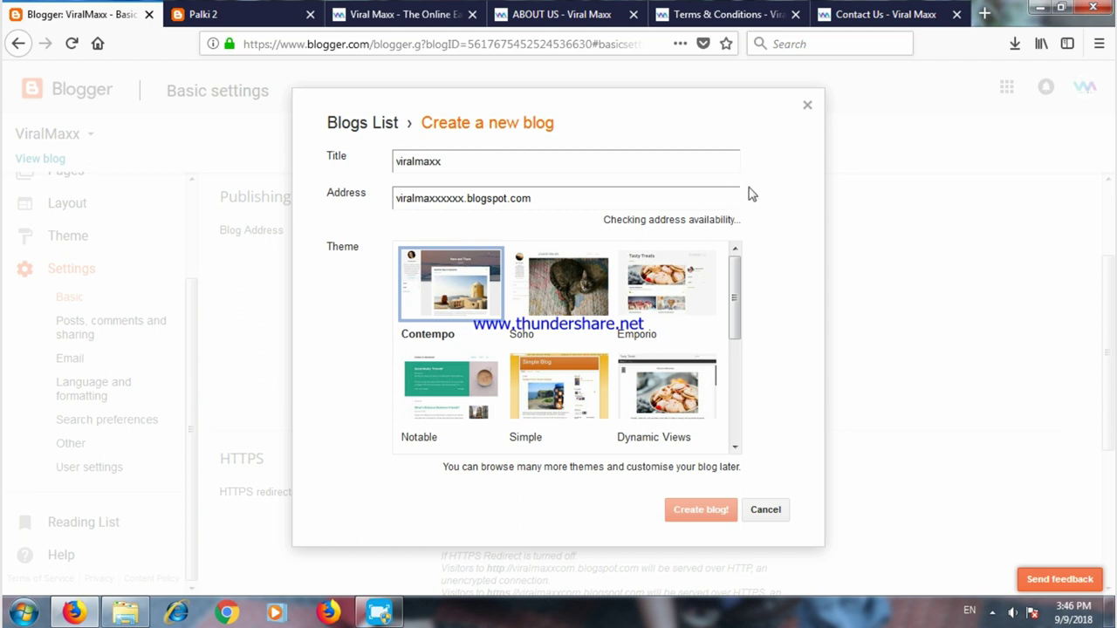
Create the blog with the Simple theme and decline the Google Domains offer.
left_click_drag(738, 279, 736, 337)
left_click(582, 347)
left_click(697, 515)
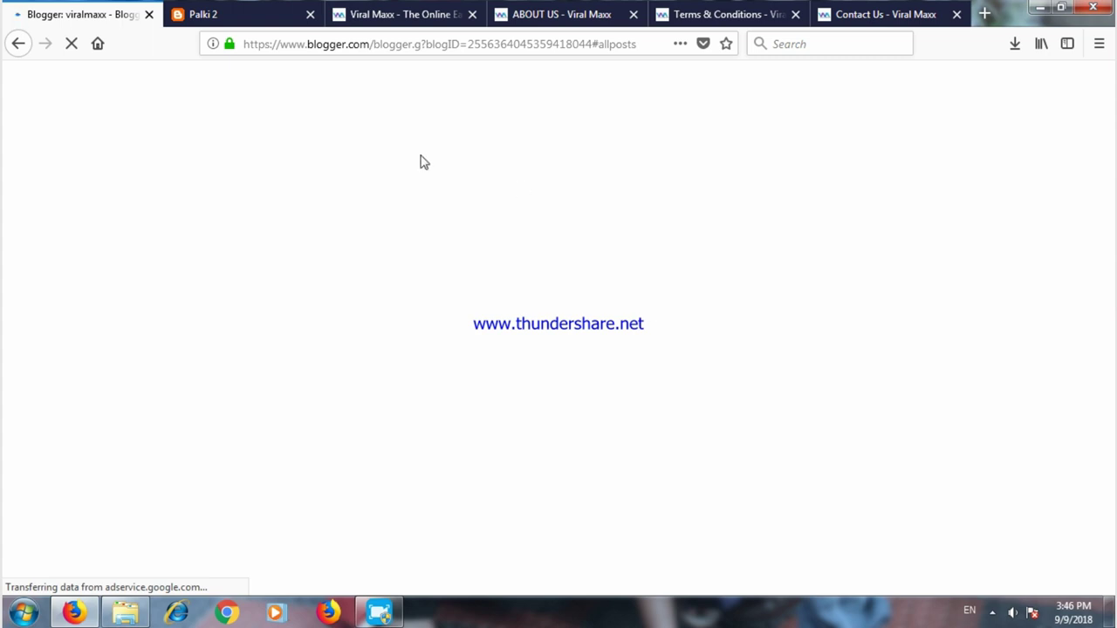
left_click(216, 13)
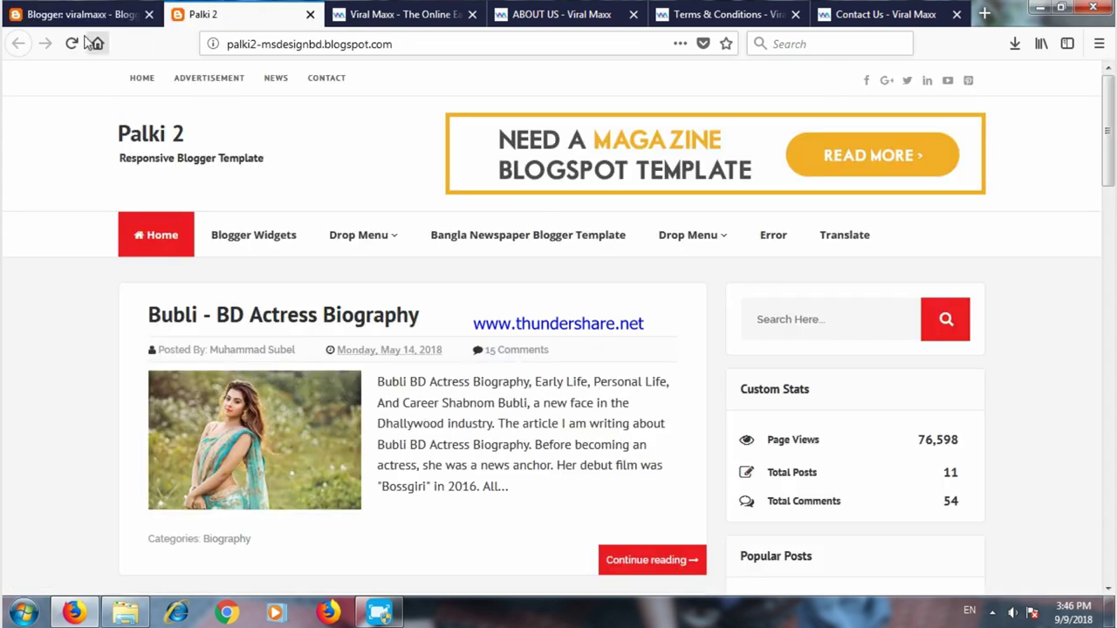
left_click(78, 13)
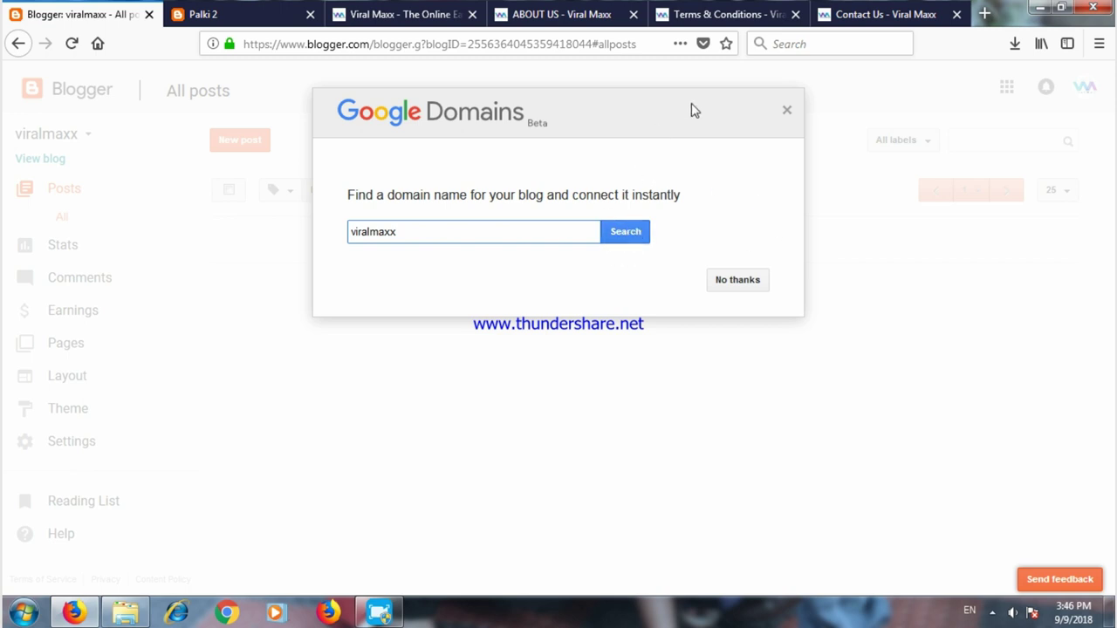
left_click(736, 283)
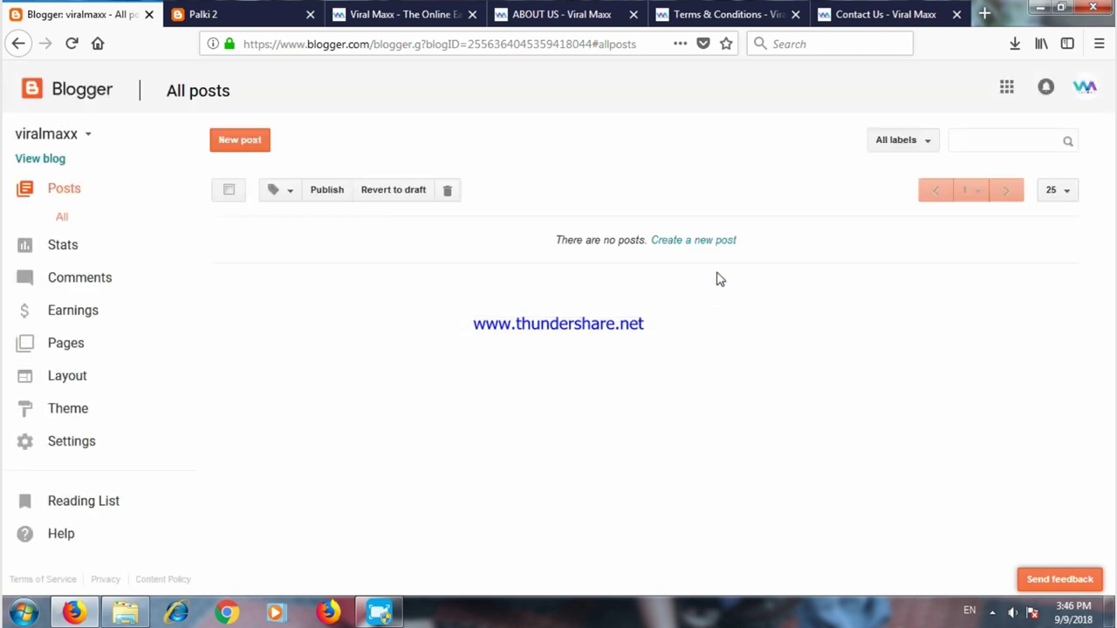
View the newly created viralmaxx blog and return to its dashboard.
left_click(45, 161)
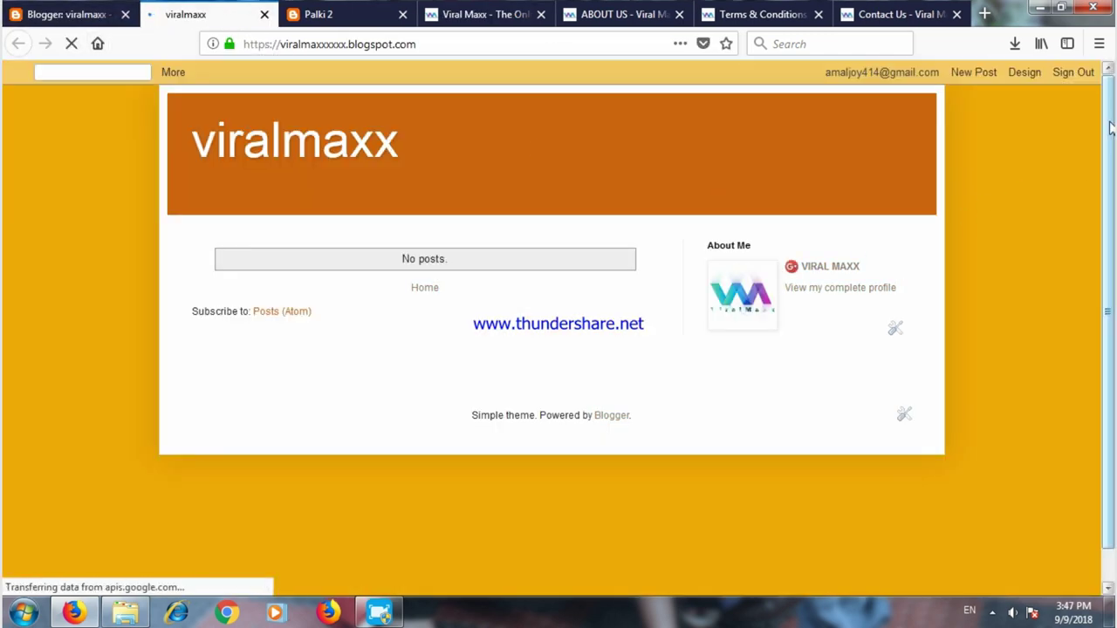
left_click_drag(1107, 126, 1110, 189)
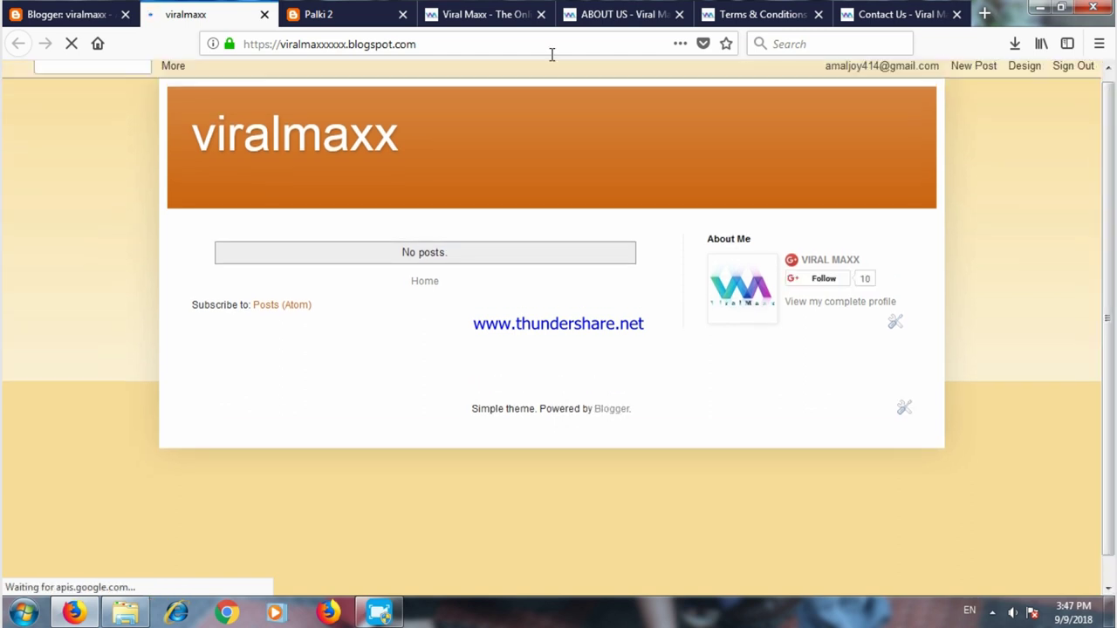
left_click(64, 19)
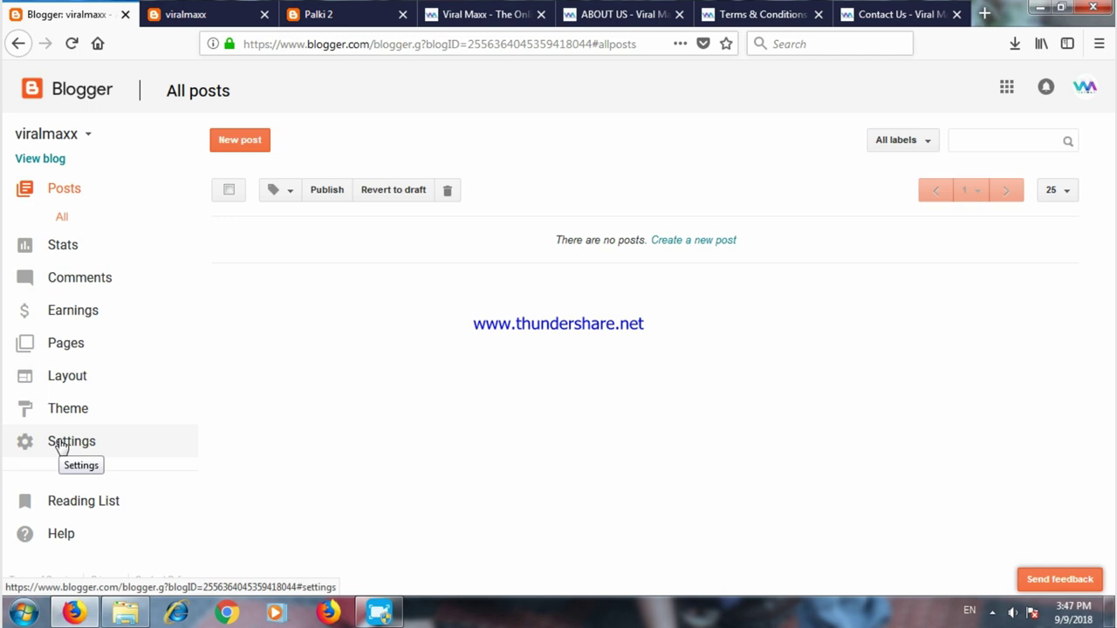
In the blog's basic settings, set up the Google Domains URL viralmaxx.in as the blog address and save it.
left_click(60, 445)
left_click_drag(195, 297, 197, 355)
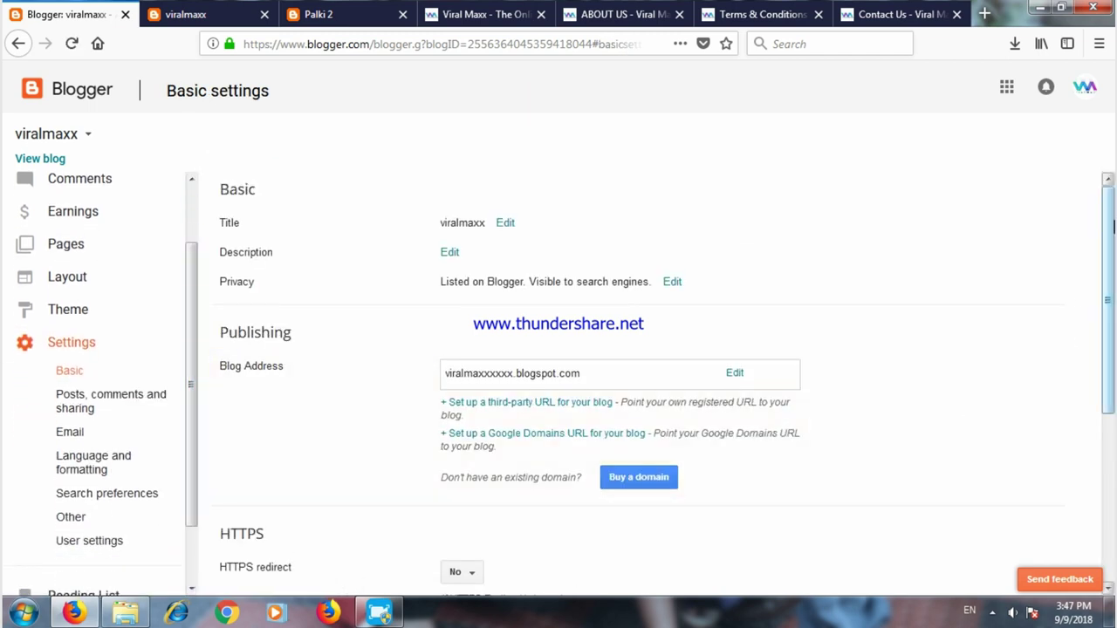
left_click_drag(1113, 218, 1112, 271)
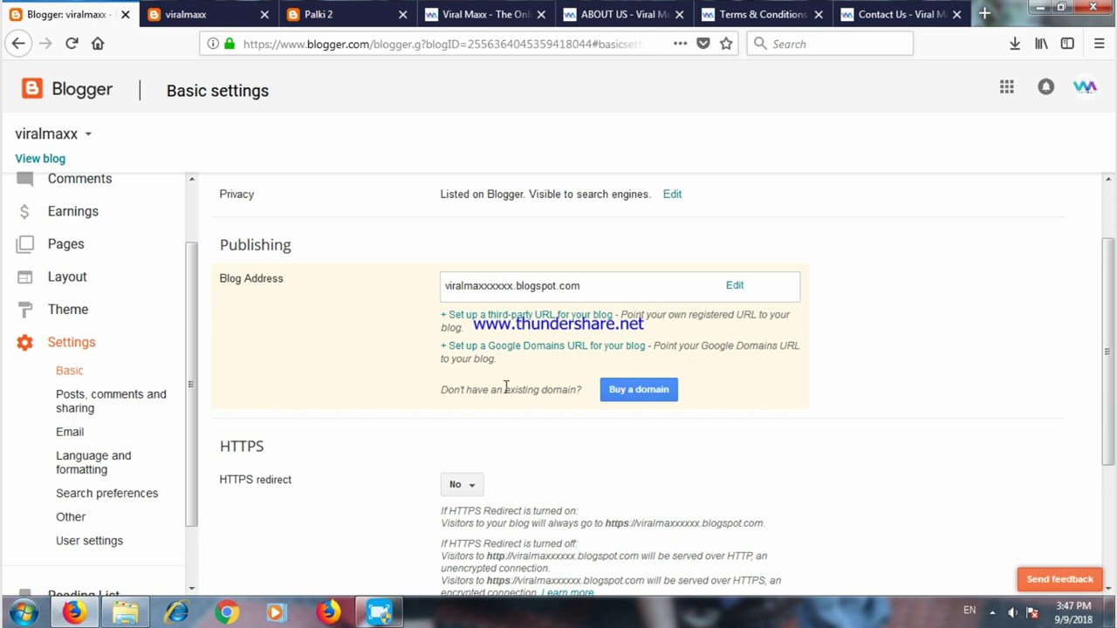
left_click(582, 346)
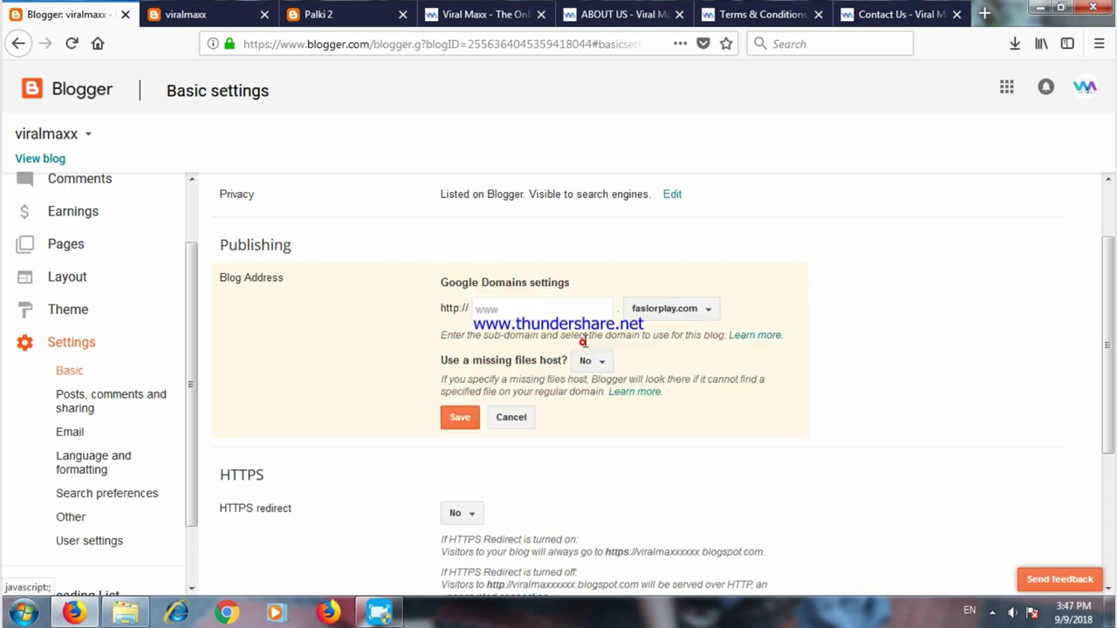
left_click(703, 309)
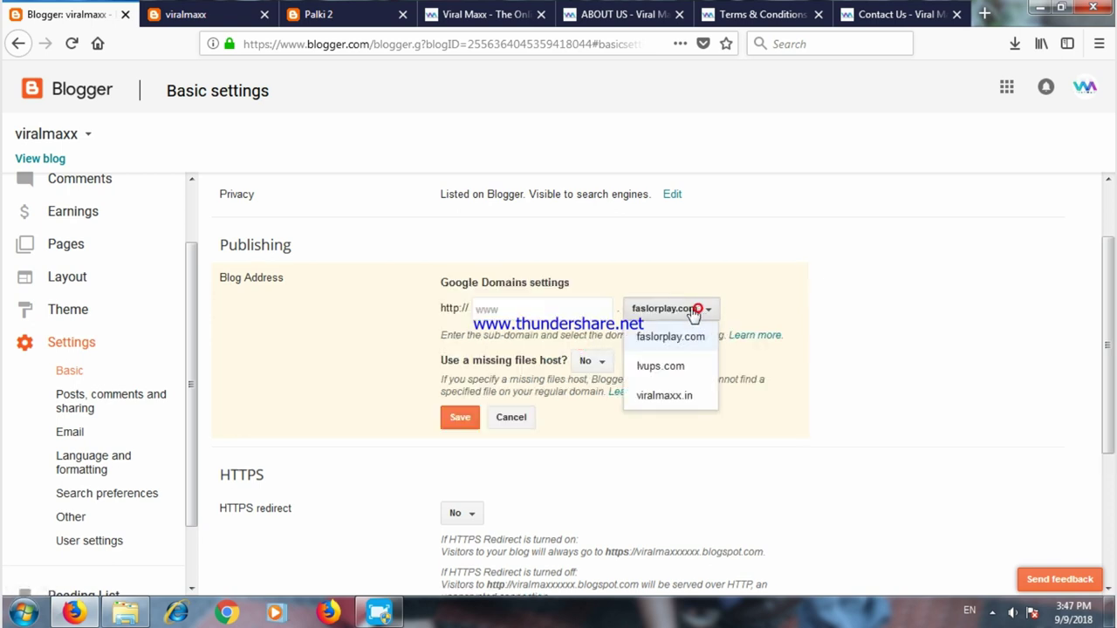
left_click(675, 400)
left_click(465, 420)
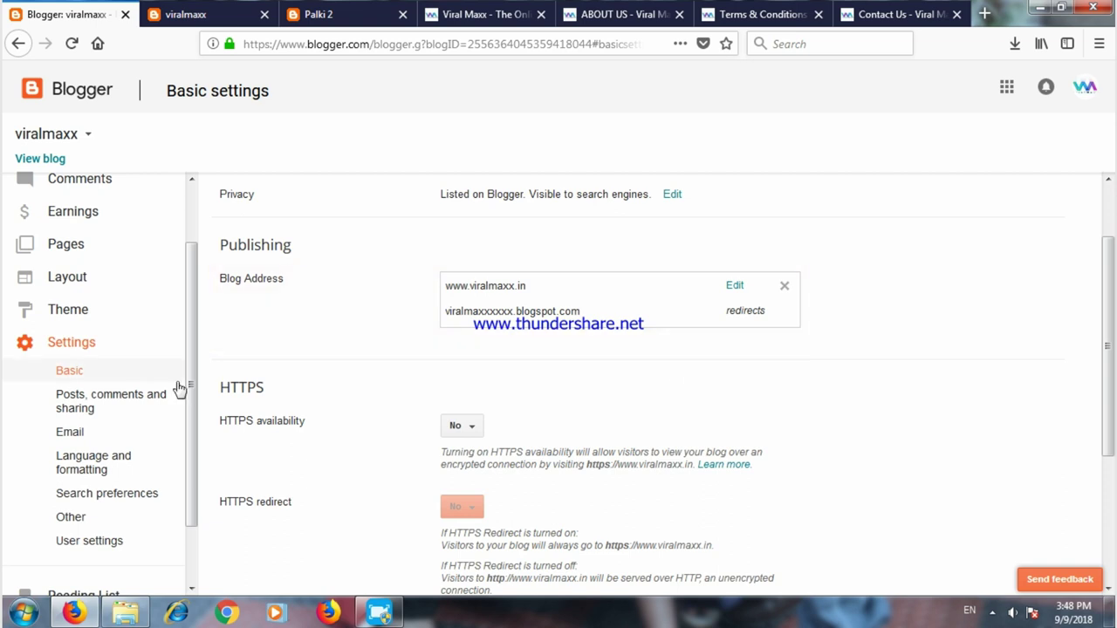
Check how the blog's blogspot address redirects and return to the basic settings.
left_click_drag(192, 342, 193, 227)
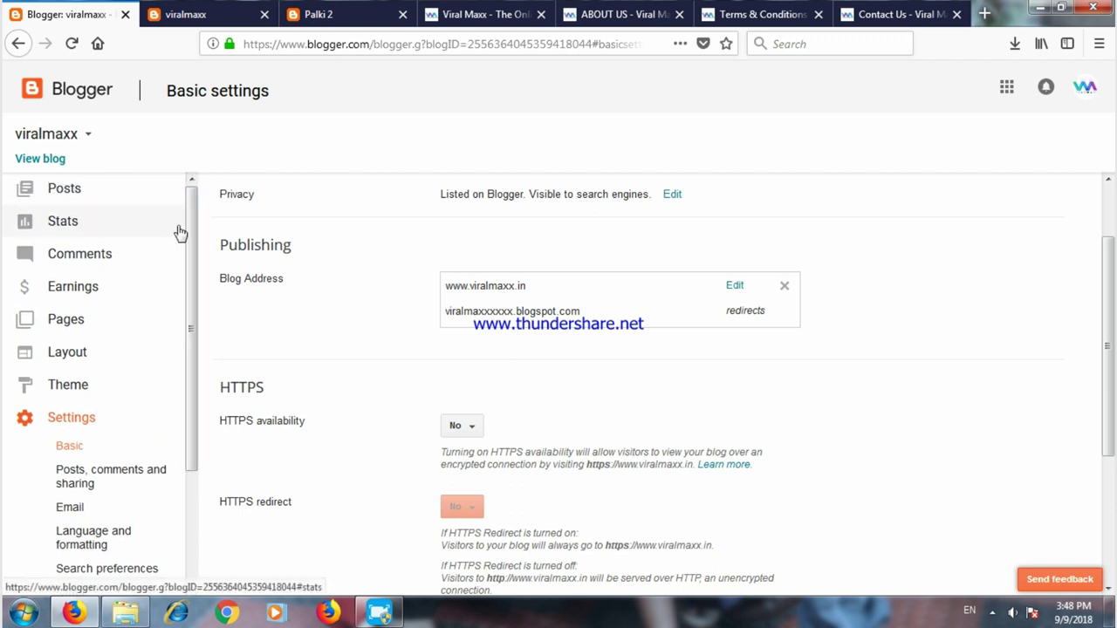
left_click(470, 307)
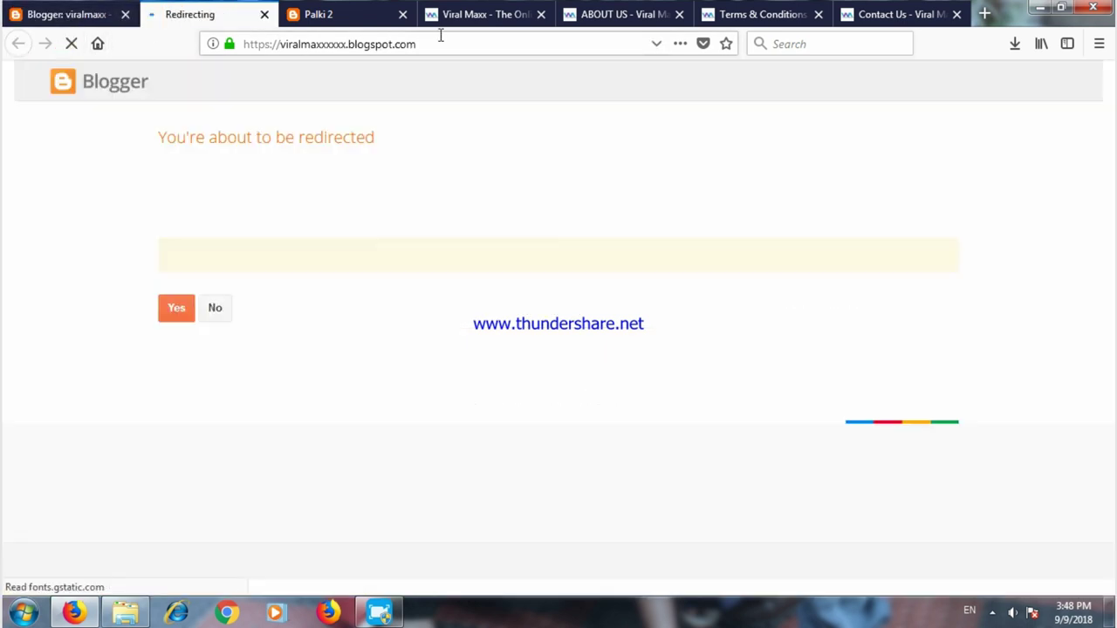
left_click(77, 12)
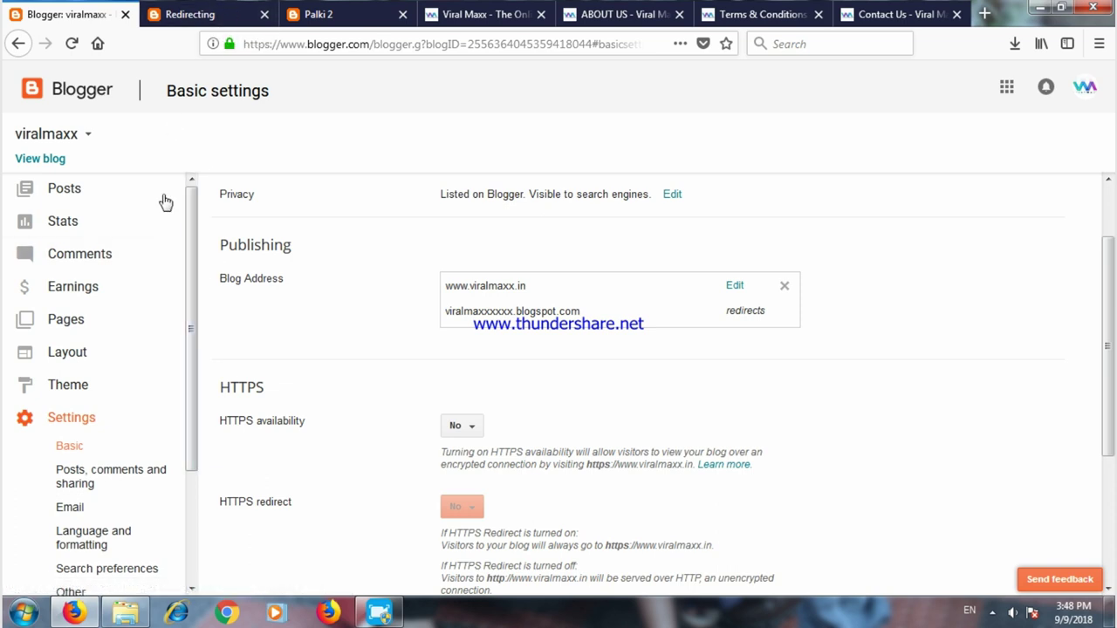
In the blog's theme settings, choose to show the desktop theme on mobile devices and save the choice.
left_click_drag(187, 224, 119, 294)
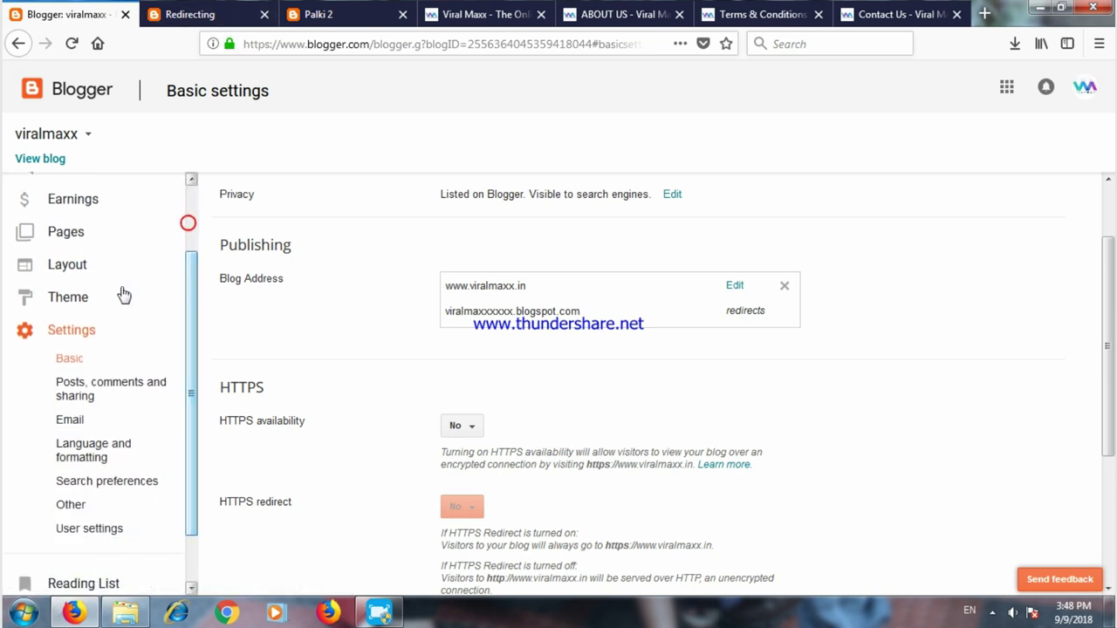
left_click(66, 301)
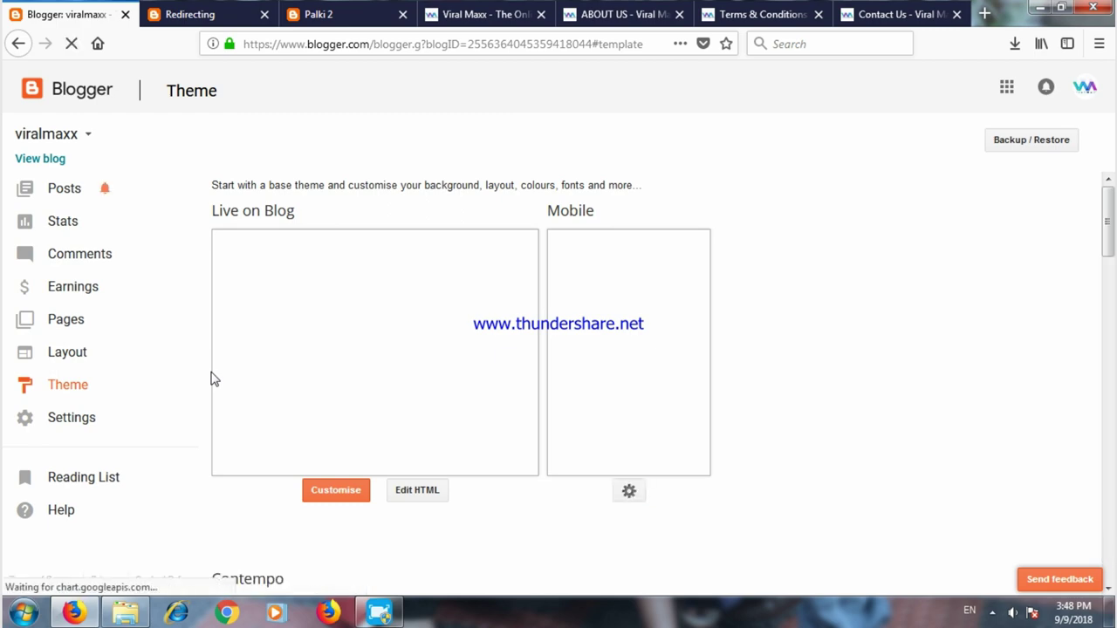
left_click(325, 15)
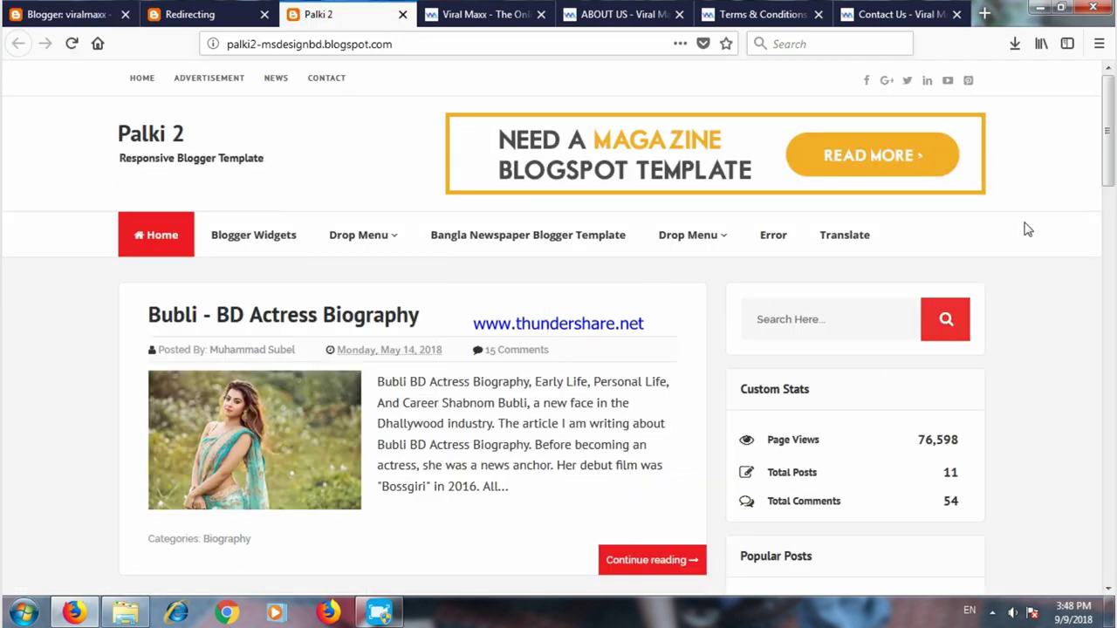
mouse_move(1109, 105)
left_mouse_down()
mouse_move(1110, 158)
mouse_move(1113, 103)
left_mouse_up()
left_click(54, 16)
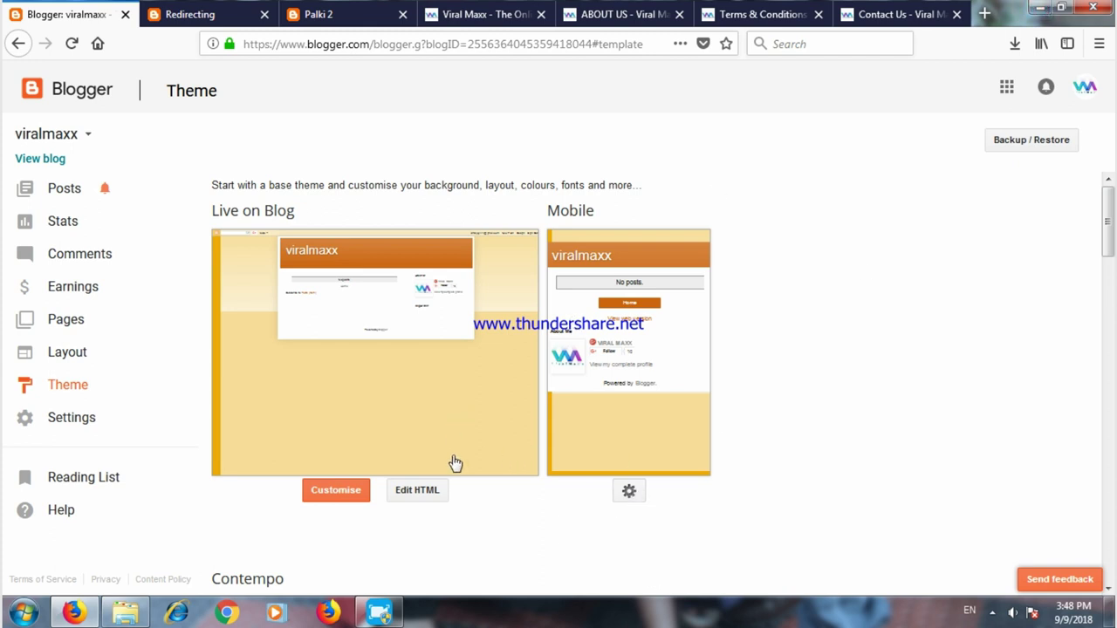
left_click(630, 494)
left_click(399, 189)
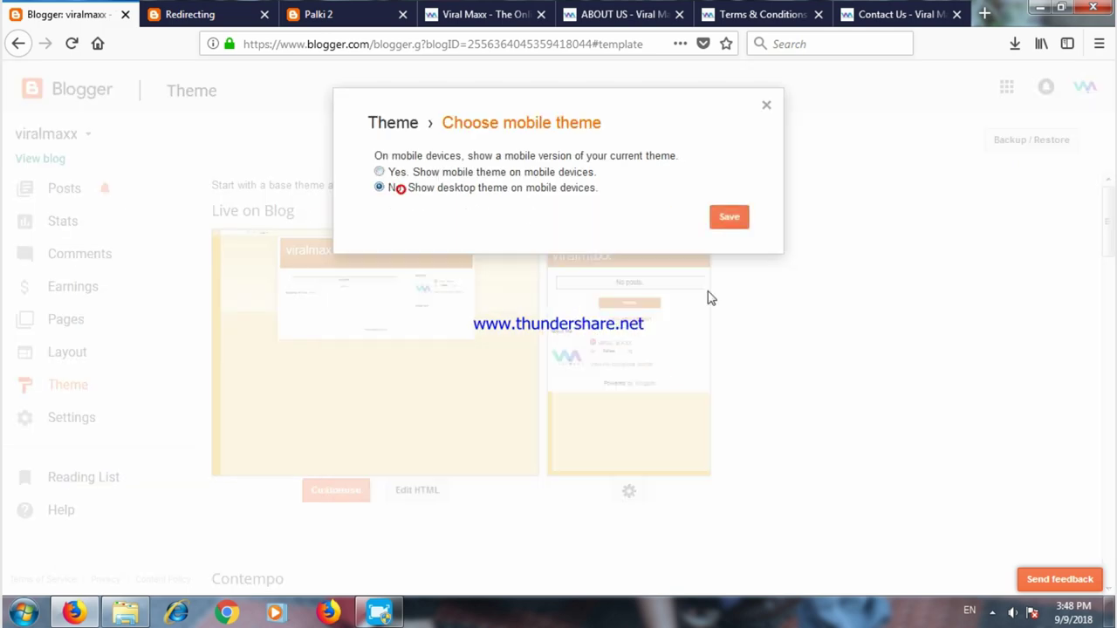
left_click(729, 220)
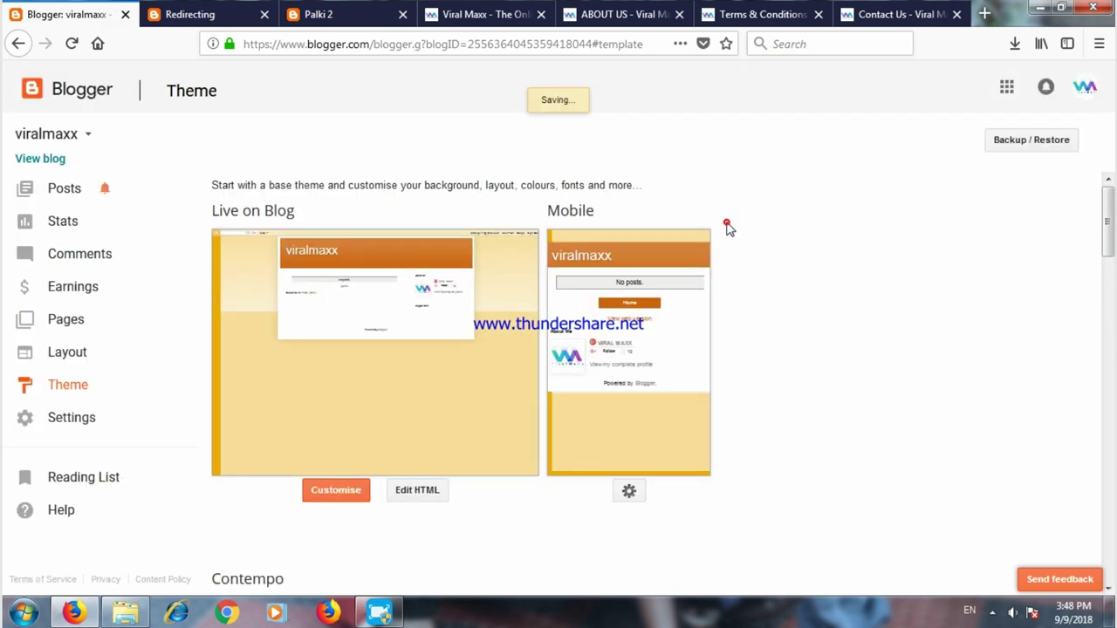
Minimise the browser, create a new folder on the desktop and move the Palki-2 archive into it.
left_click(1037, 7)
left_click_drag(880, 14, 878, 162)
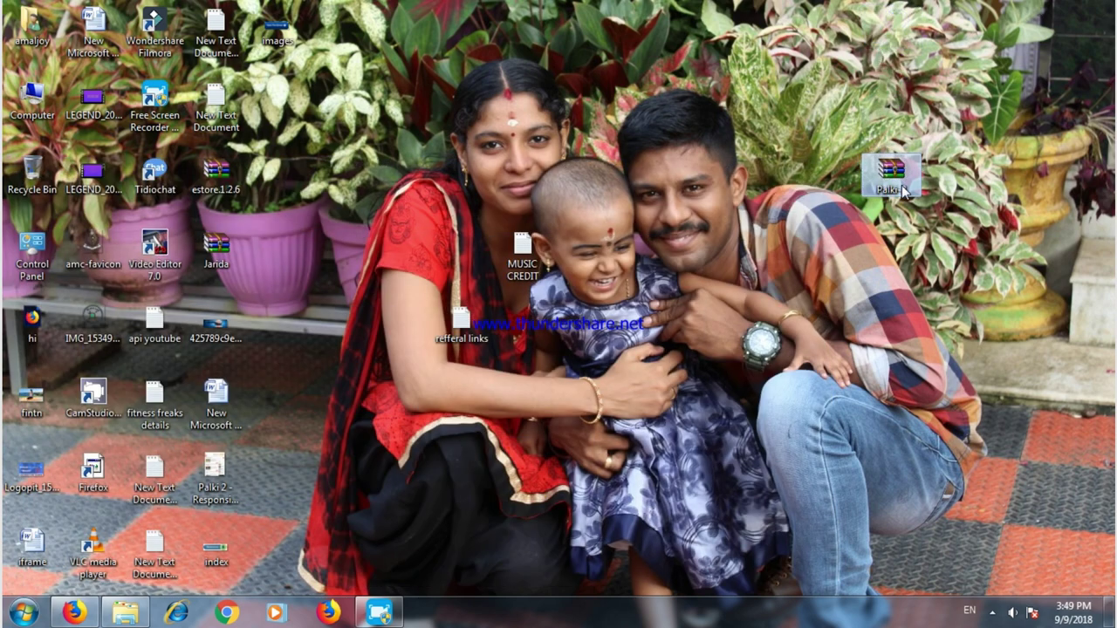
right_click(895, 171)
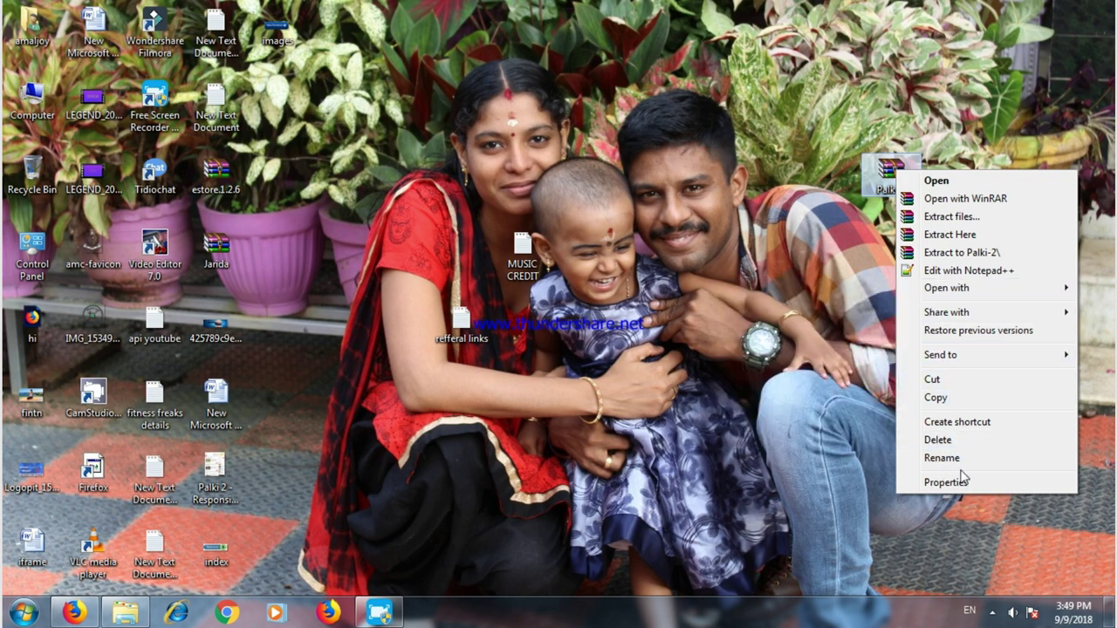
left_click(800, 302)
right_click(821, 287)
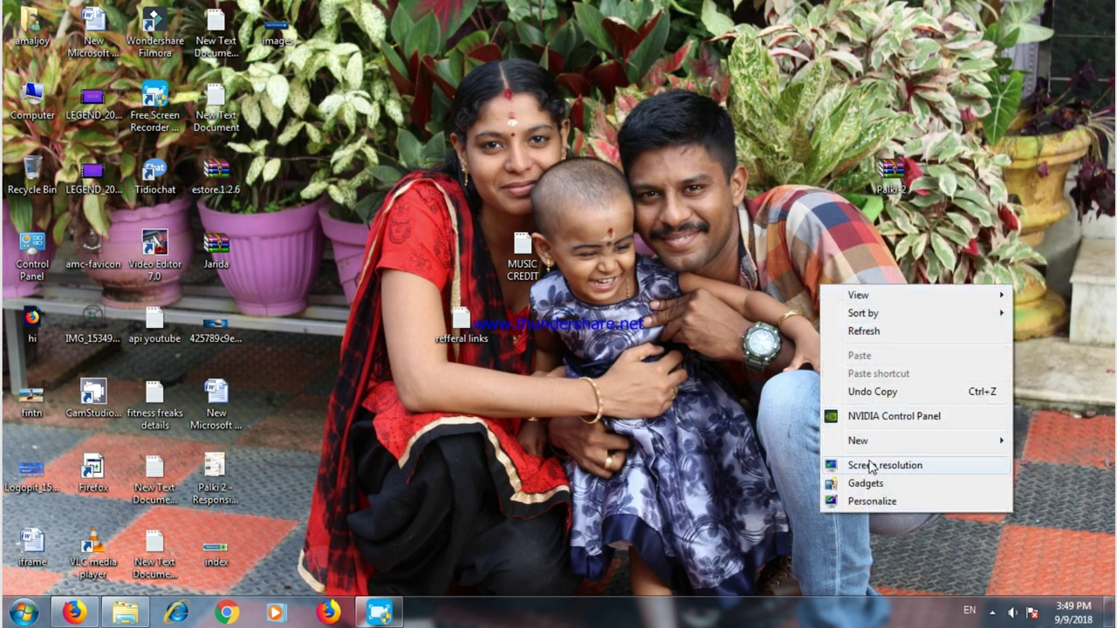
mouse_move(870, 441)
left_click(622, 200)
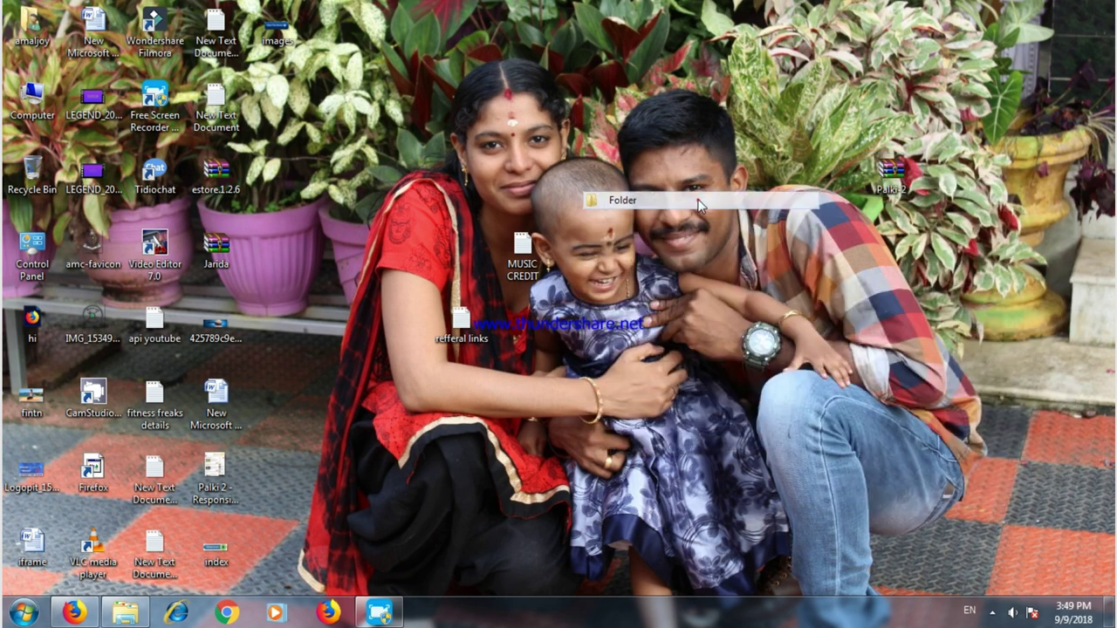
left_click_drag(904, 175, 831, 320)
Extract the Palki-2 archive inside the new desktop folder and locate the Palki 2 XML file in the extracted folder.
double_click(832, 319)
left_click(194, 112)
right_click(197, 107)
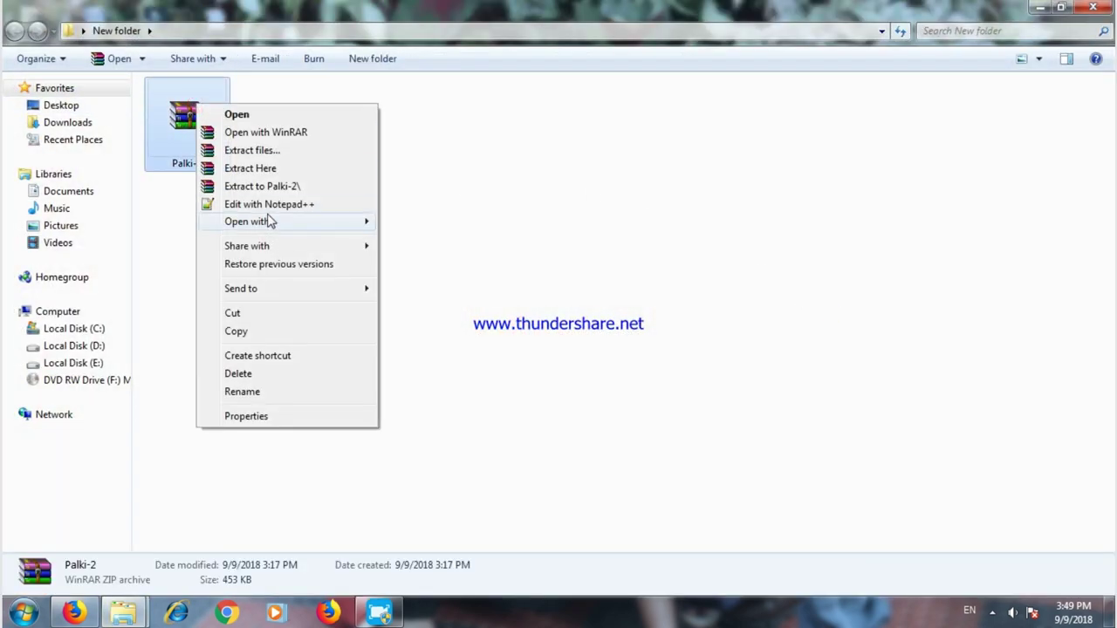
left_click(270, 171)
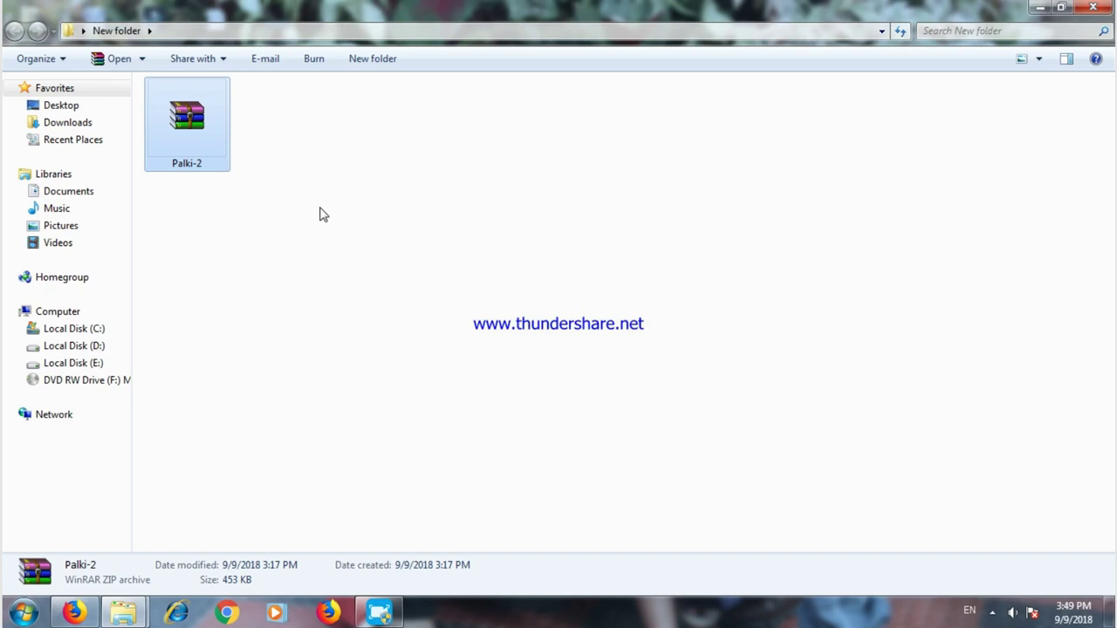
double_click(183, 130)
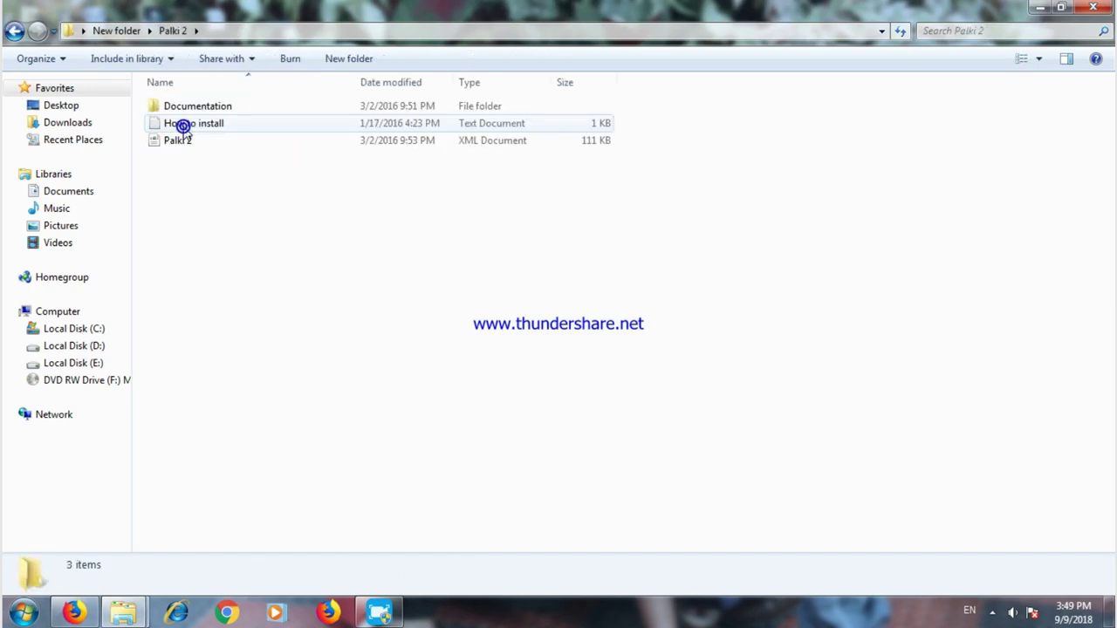
left_click(191, 146)
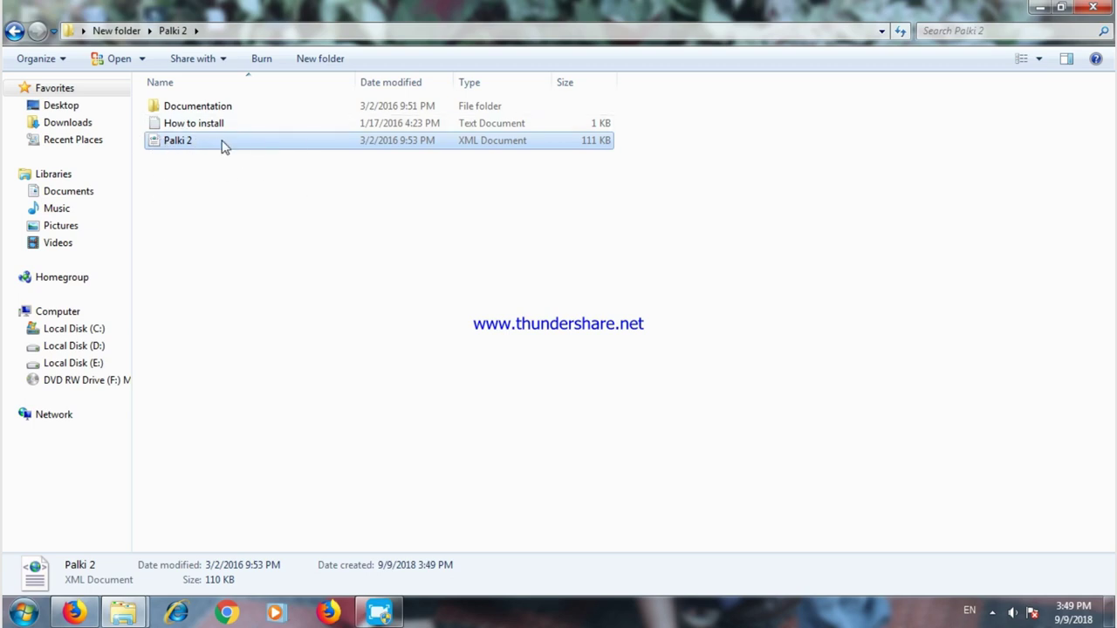
Back in the browser, restore the blog's theme by uploading Palki 2.xml from the Palki 2 folder on the desktop.
left_click(75, 611)
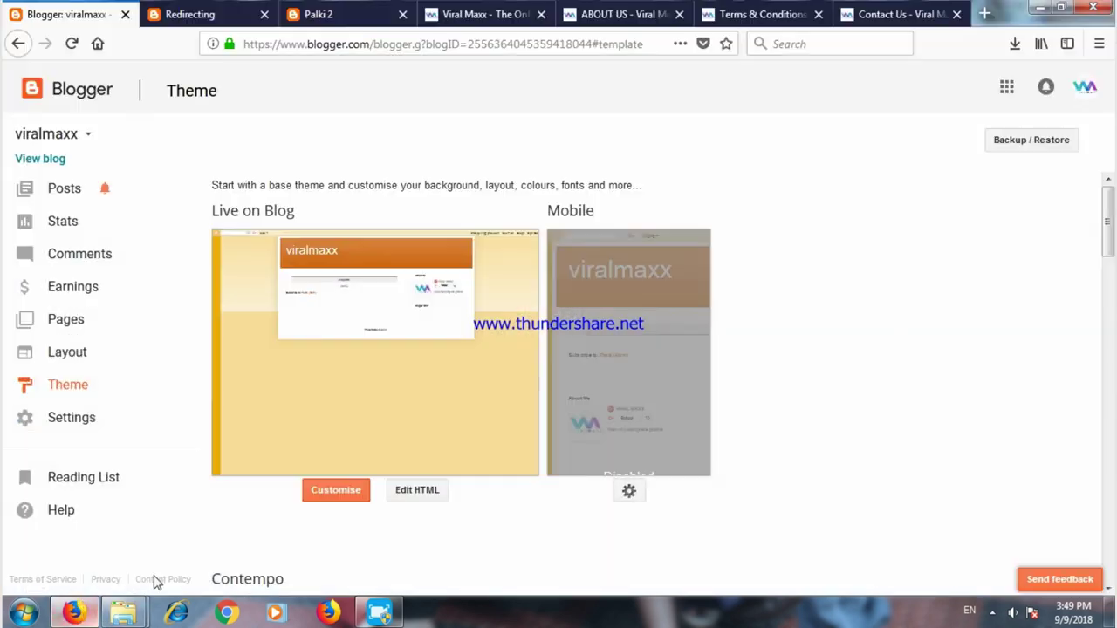
left_click(1018, 144)
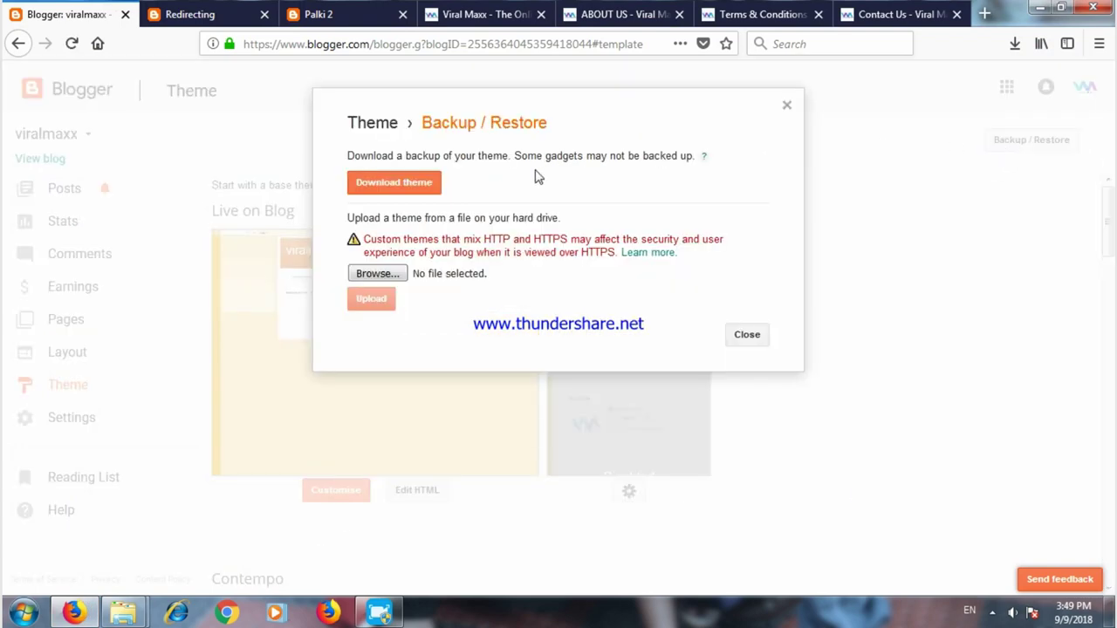
left_click(394, 273)
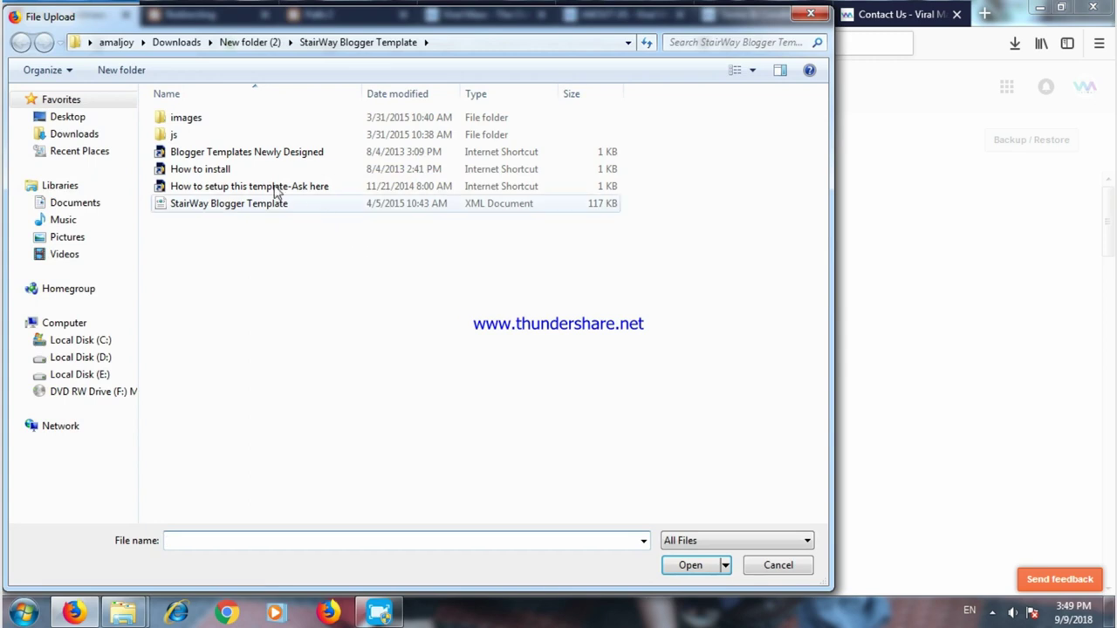
left_click(67, 116)
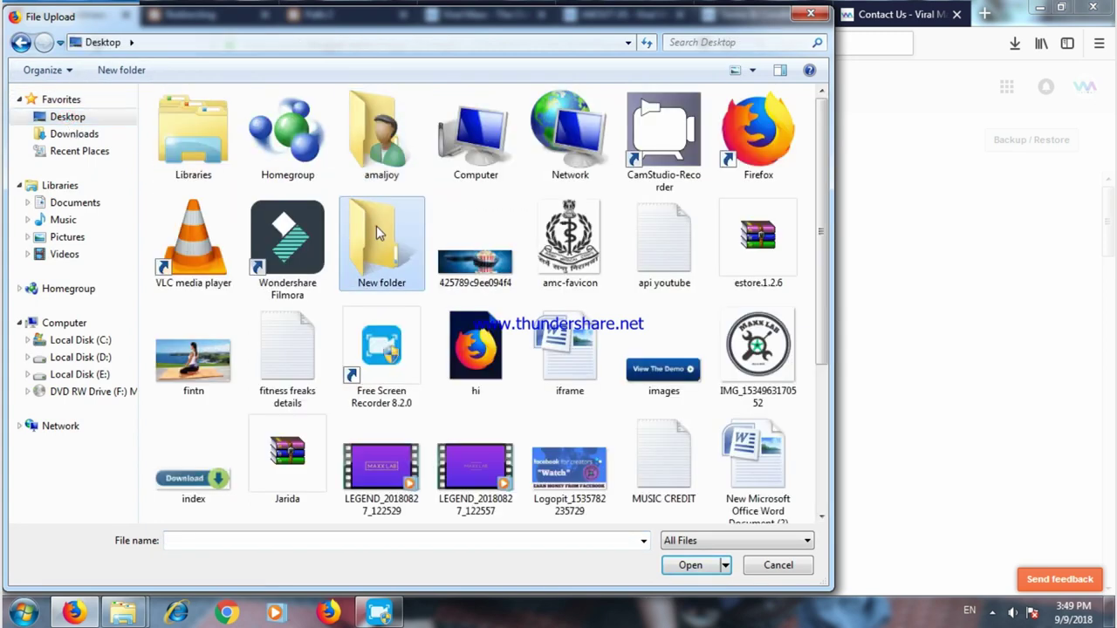
double_click(376, 226)
double_click(187, 131)
left_click(179, 152)
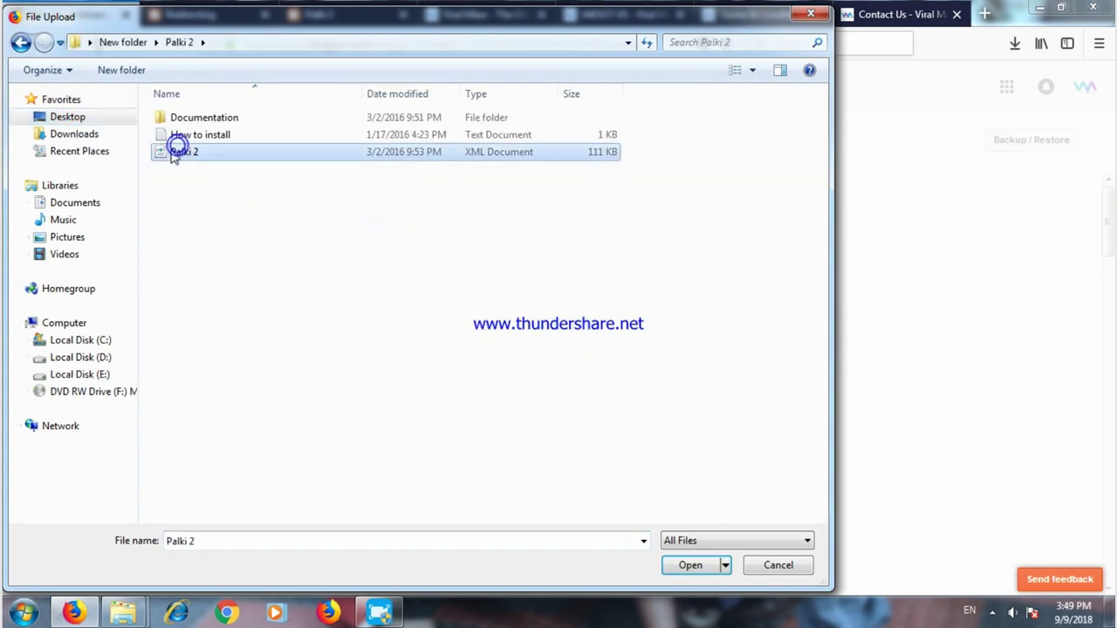
left_click(688, 565)
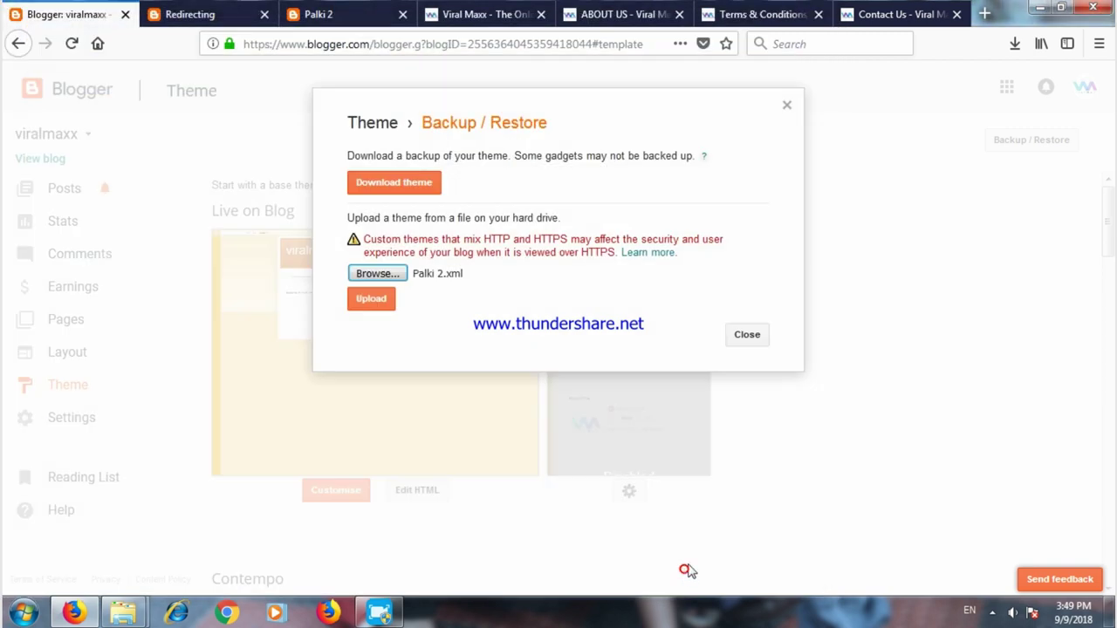
left_click(384, 300)
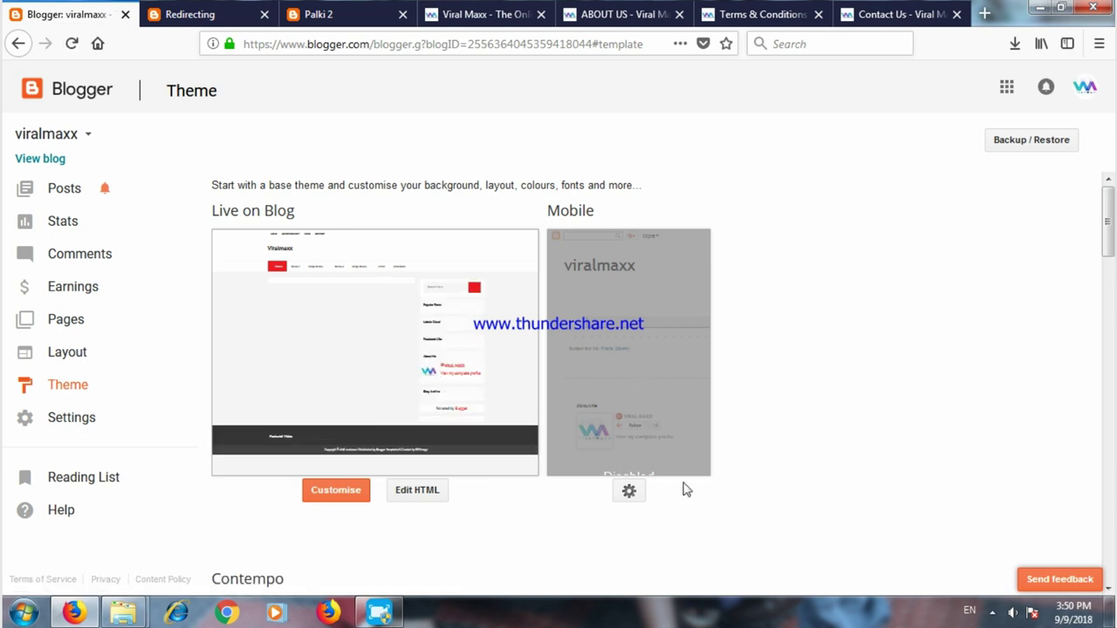
Check that the mobile theme choice is to show the desktop theme on mobile devices and save it again.
left_click(630, 493)
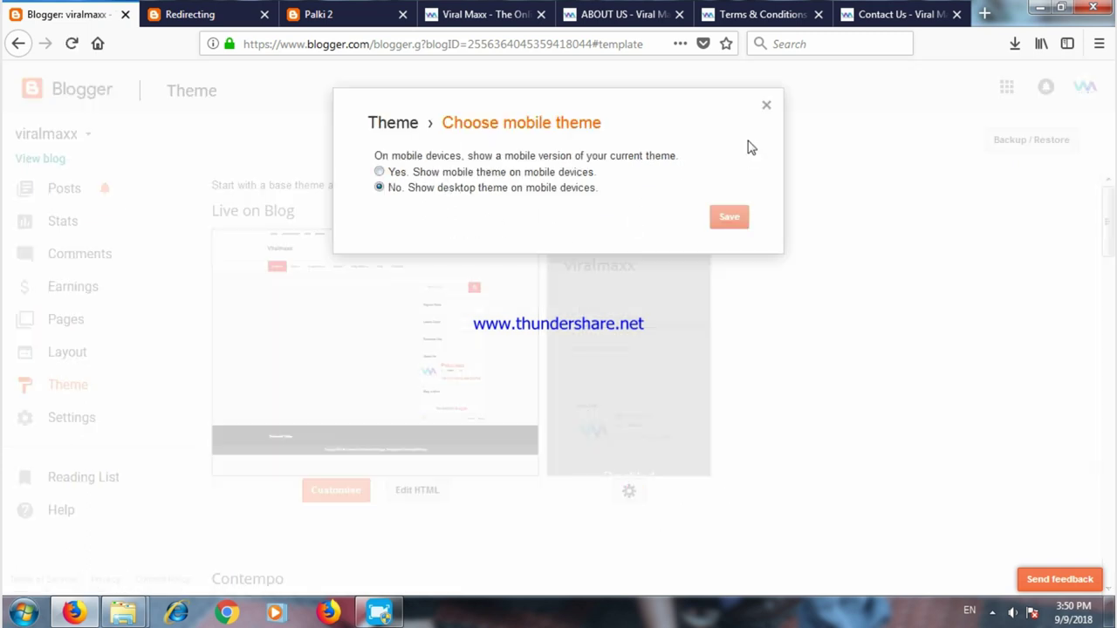
left_click(765, 105)
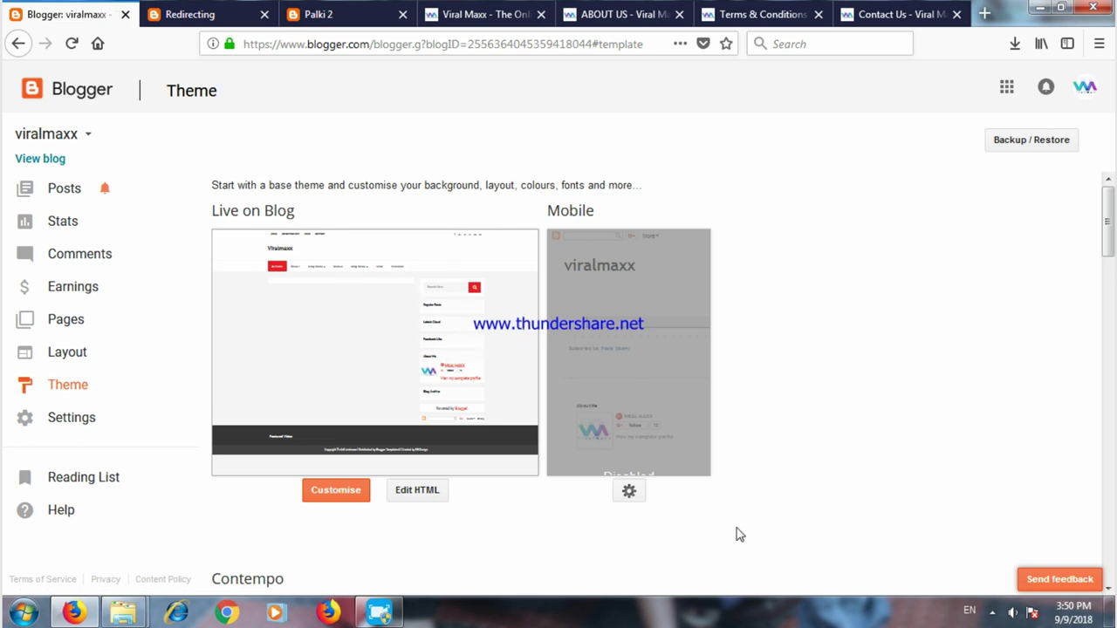
left_click(630, 493)
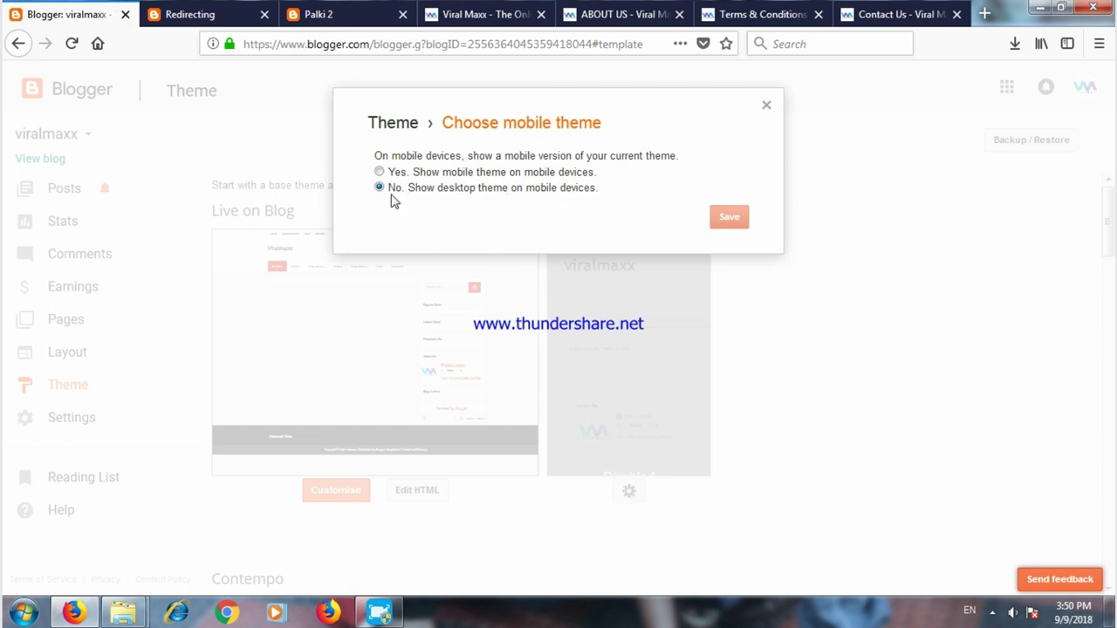
left_click(728, 219)
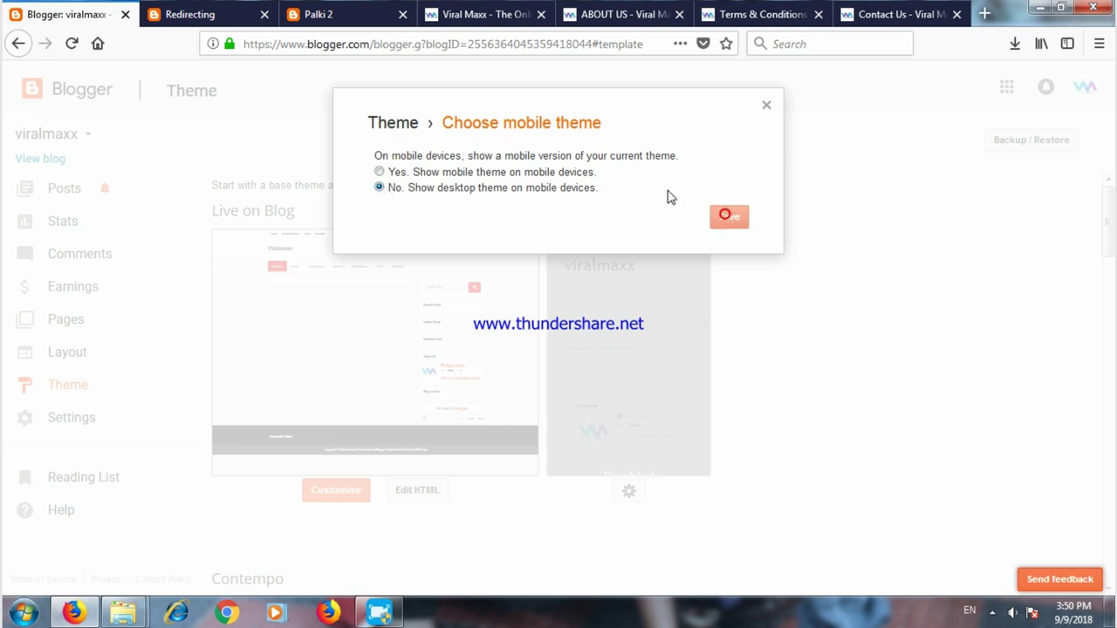
left_click(767, 108)
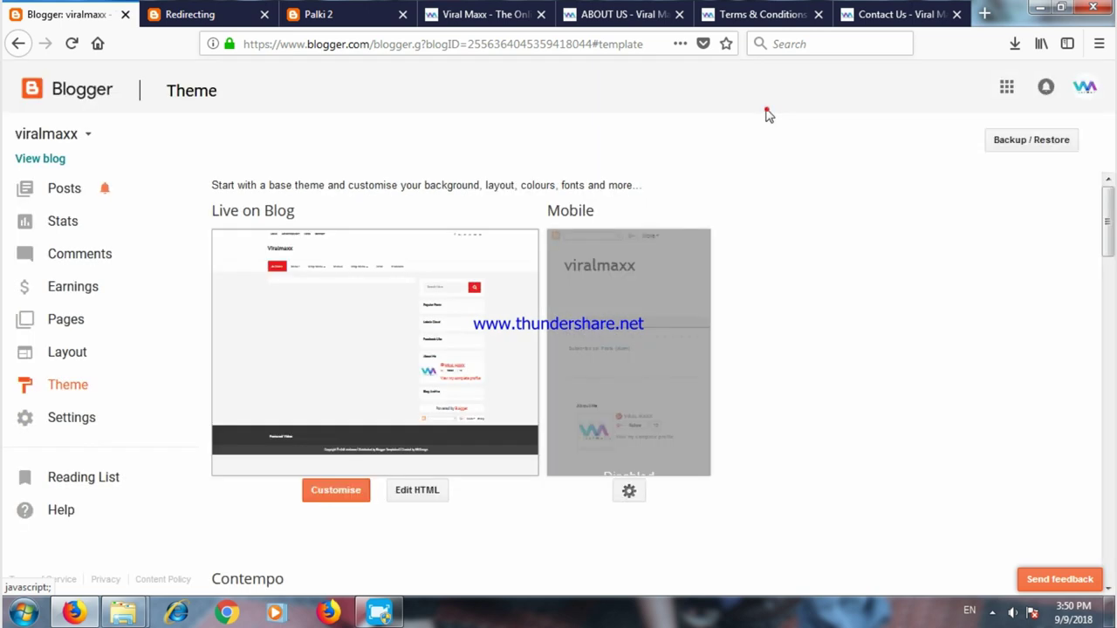
Reload and close the old redirect page, and open the live viralmaxx blog from the Blogger dashboard.
left_click(218, 12)
left_click(75, 45)
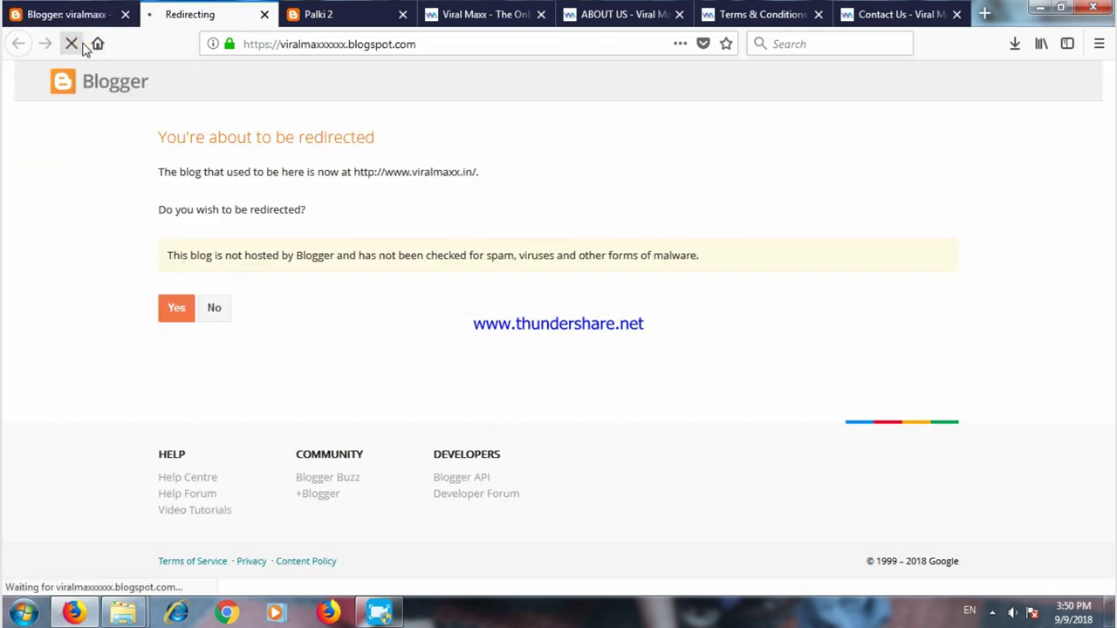
left_click(264, 15)
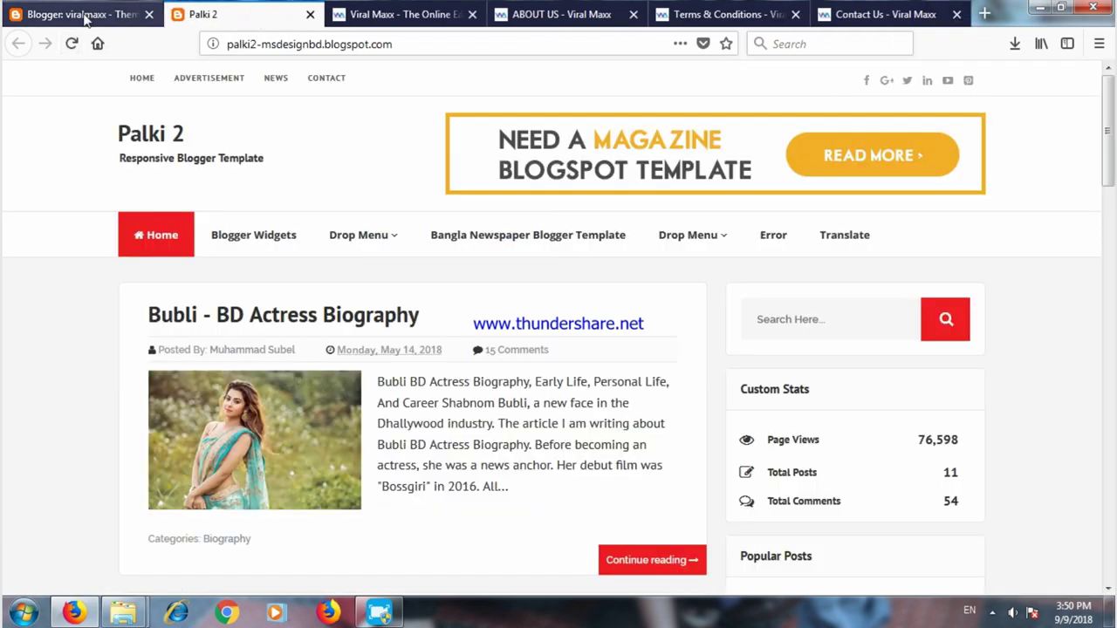
left_click(85, 16)
left_click(59, 160)
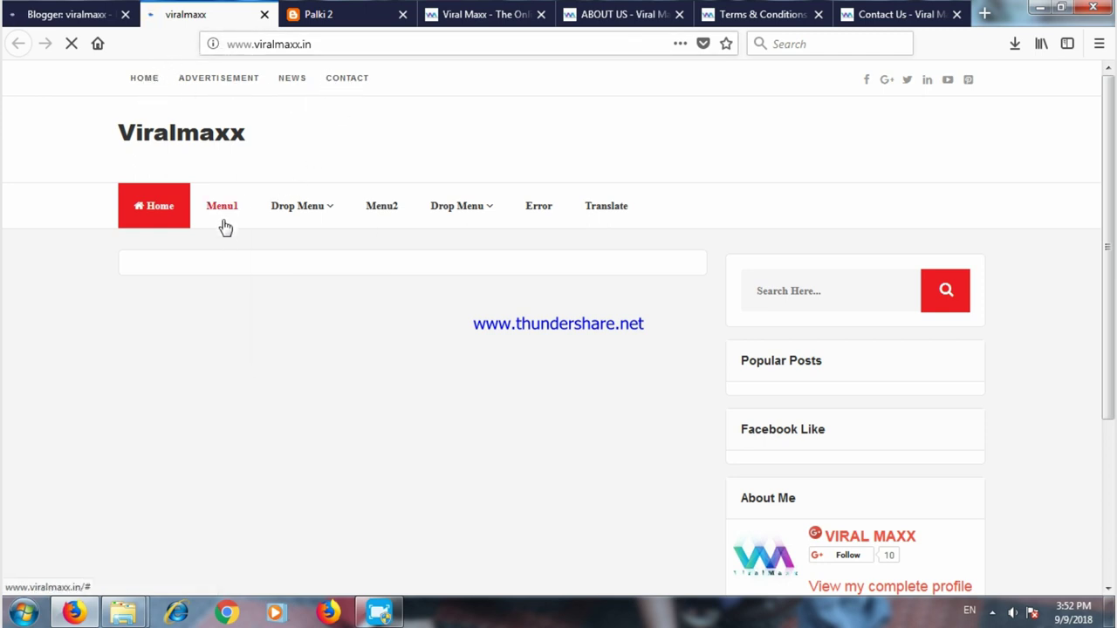
Examine the live blog's menus, sidebar and footer, and compare its layout with the Palki 2 demo site.
mouse_move(310, 213)
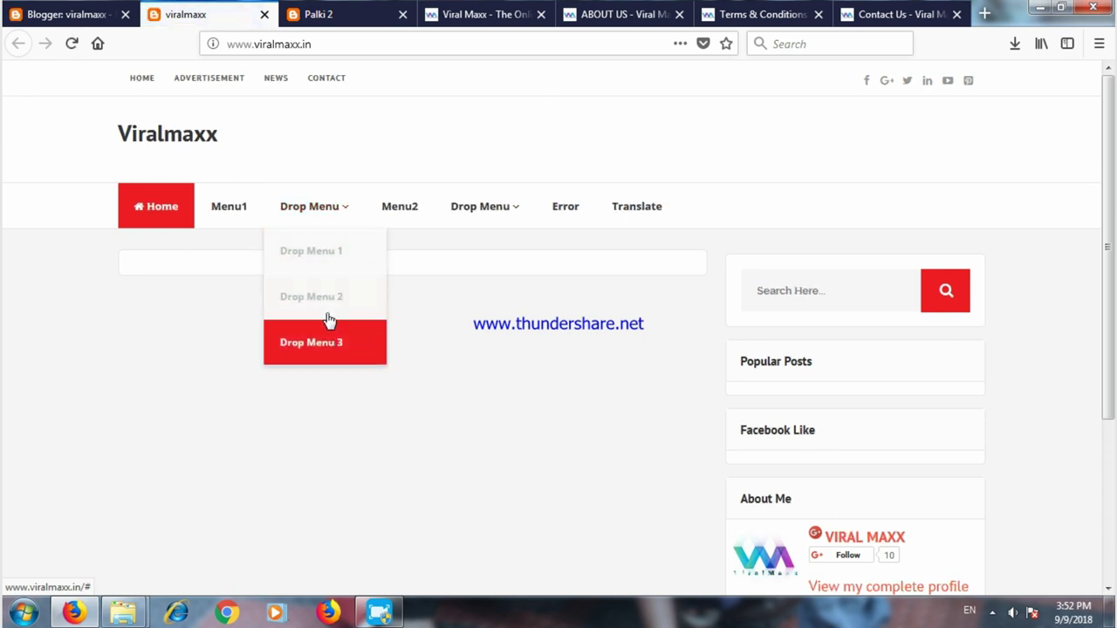
mouse_move(494, 222)
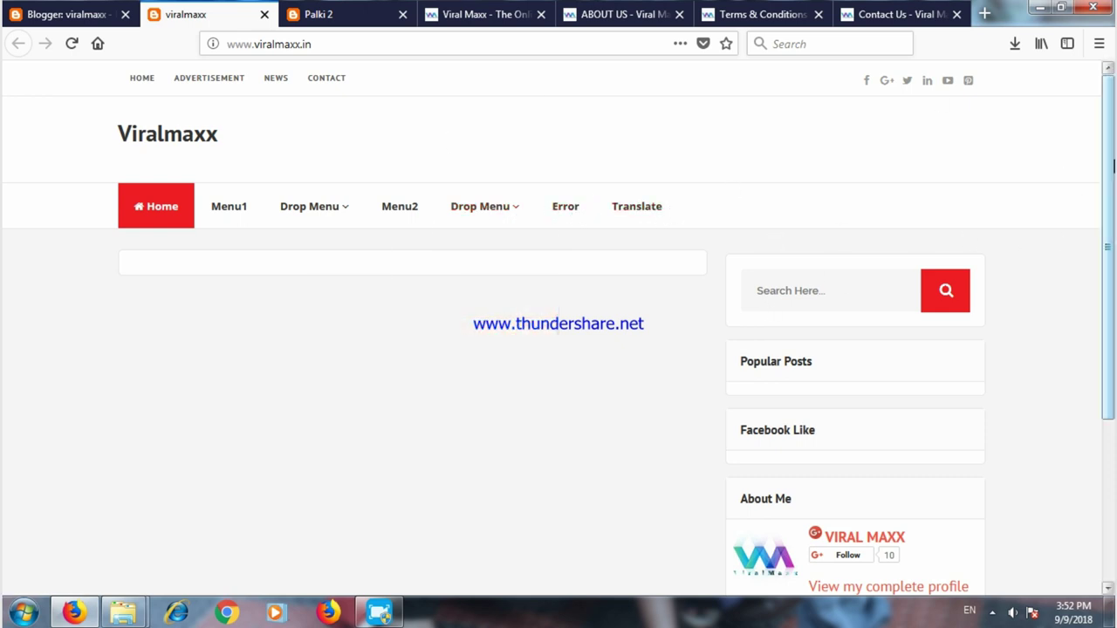
scroll(1111, 163, "down", 5)
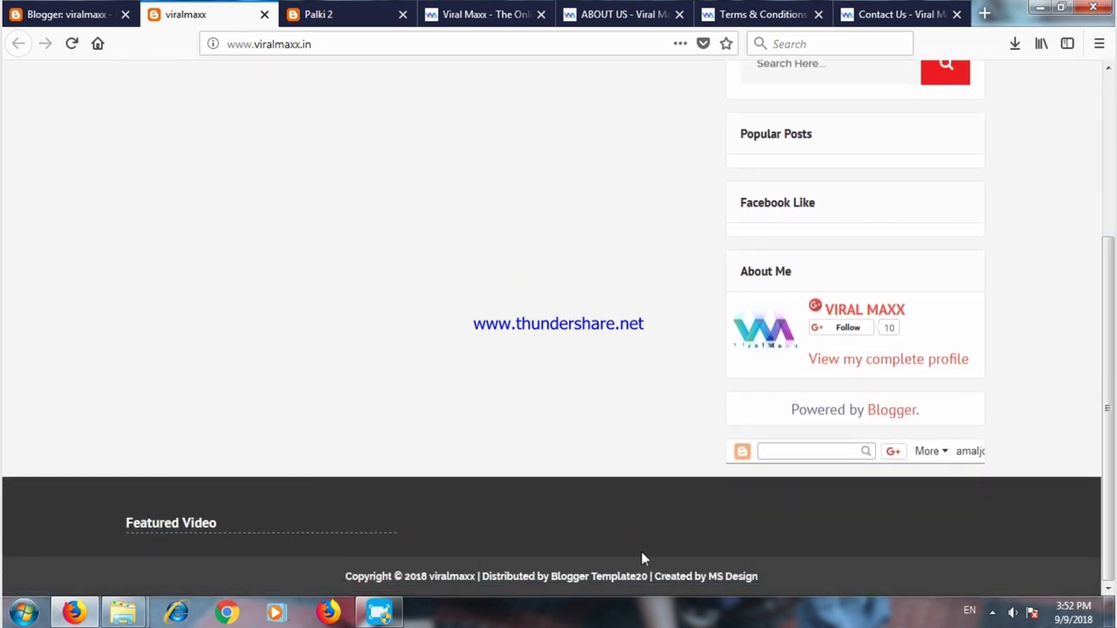
left_click_drag(1111, 255, 1111, 104)
scroll(1112, 223, "down", 1)
scroll(1112, 223, "down", 1)
scroll(1112, 222, "up", 3)
left_click(309, 14)
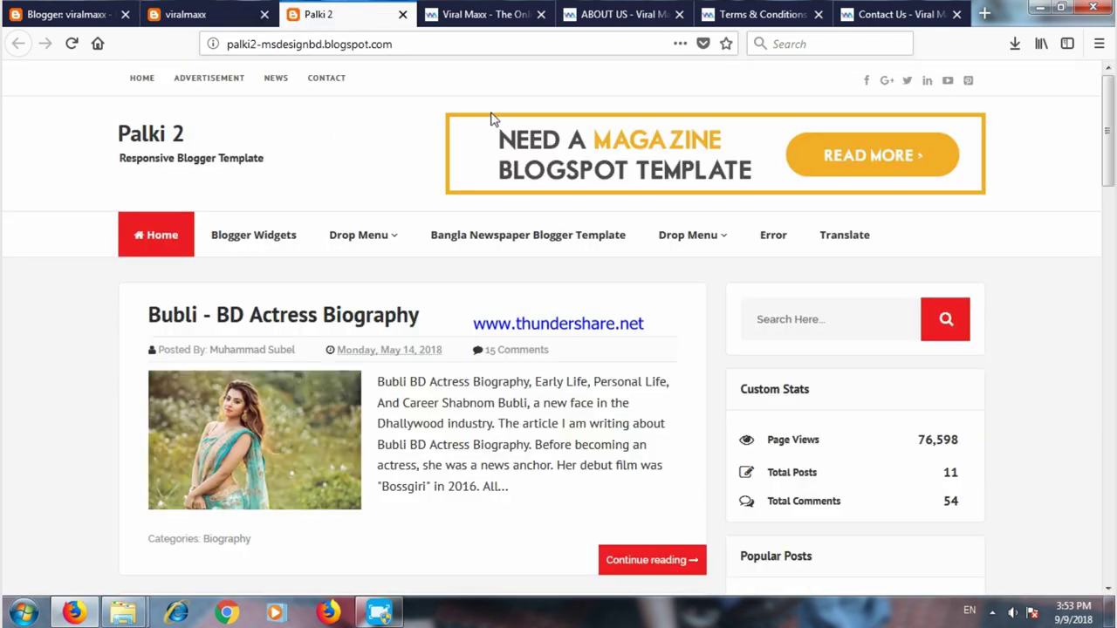
left_click_drag(1110, 139, 1112, 203)
scroll(1112, 203, "up", 10)
left_click(153, 15)
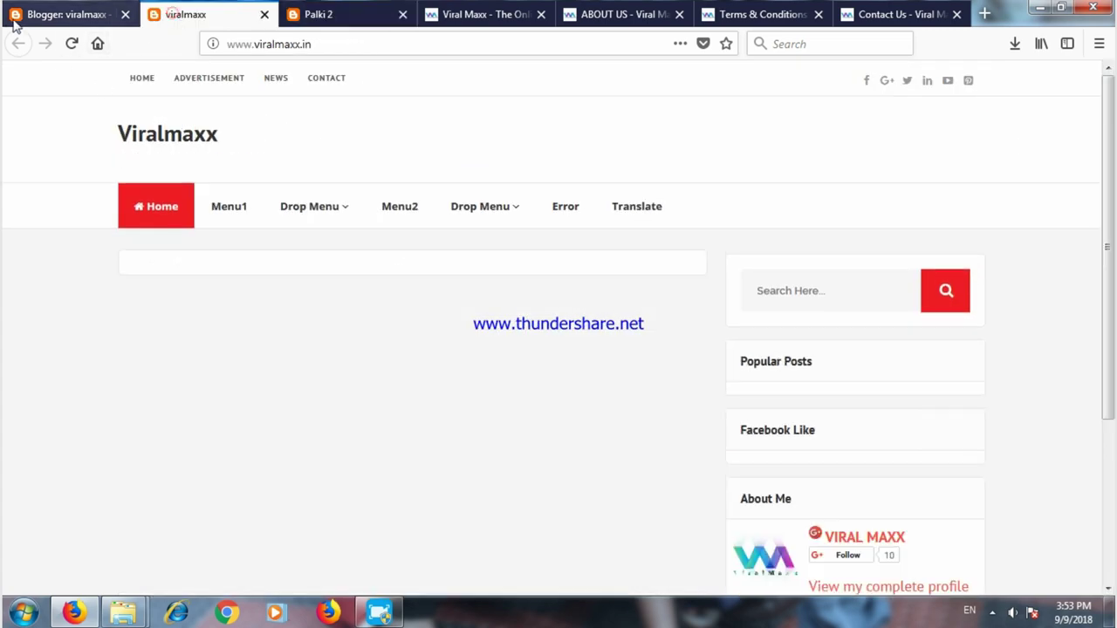
Review the existing Viral Maxx site's home, About Us, Terms & Conditions and Contact Us pages.
left_click(489, 14)
left_click(609, 16)
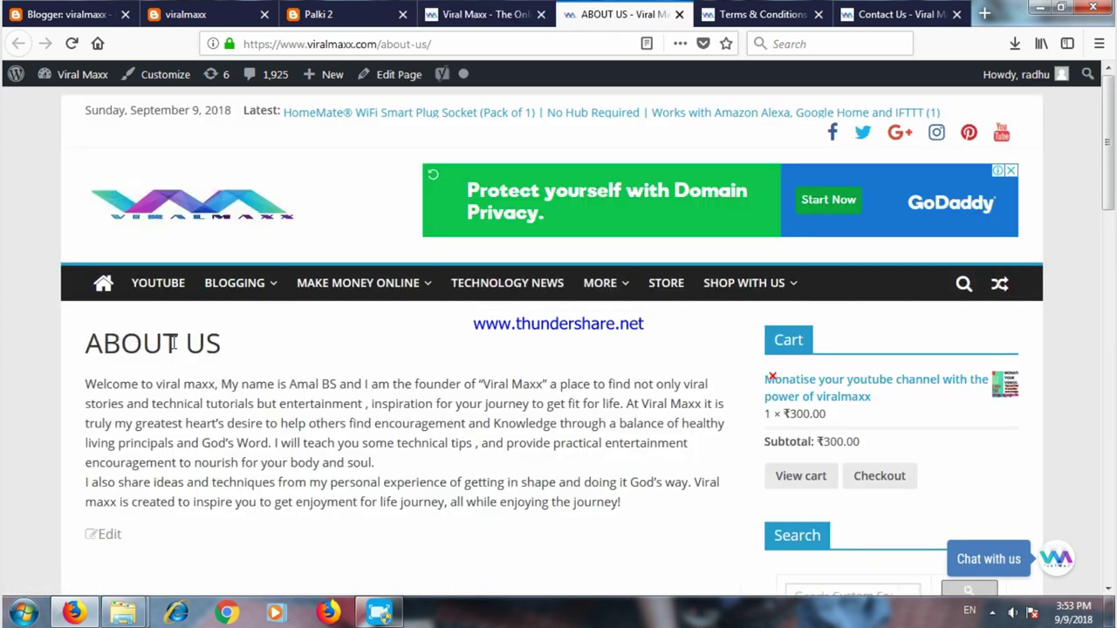
left_click(780, 16)
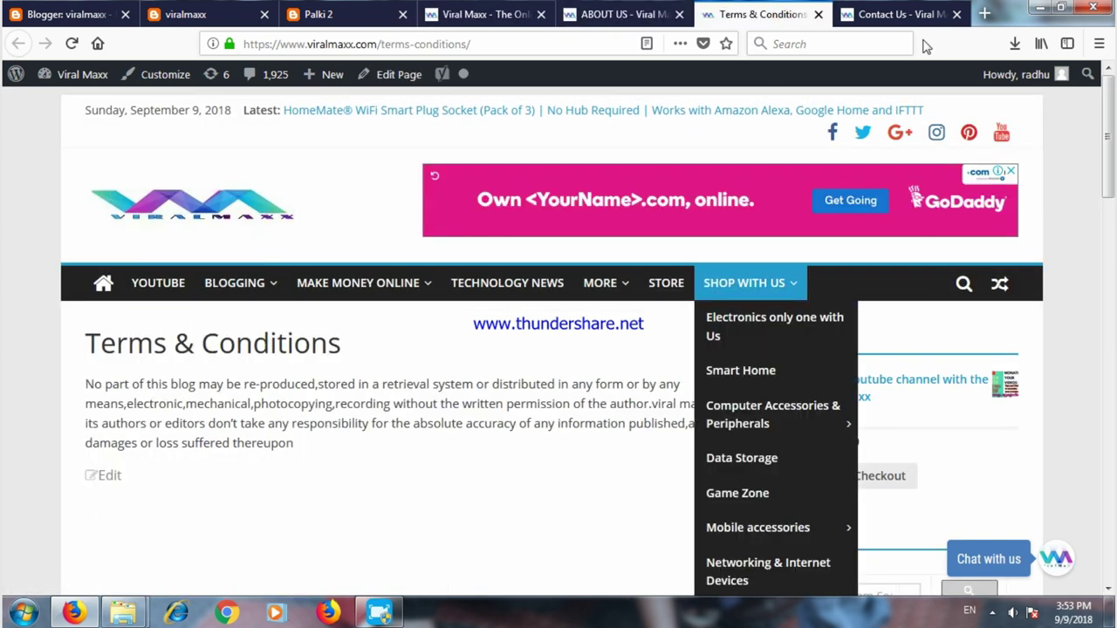
left_click(915, 10)
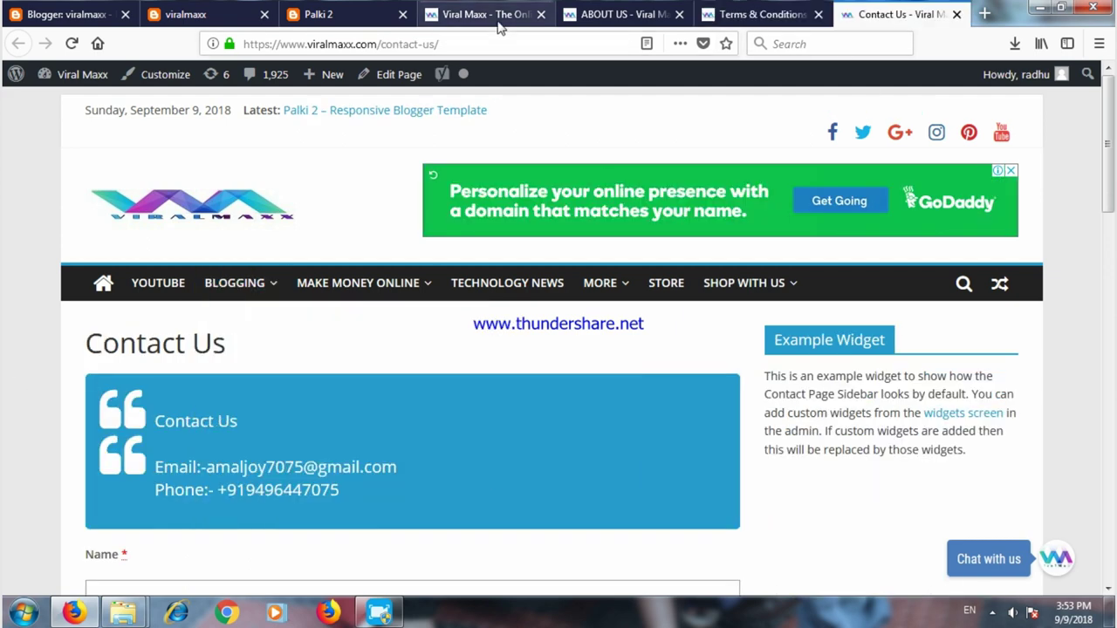
Create a new page in the viralmaxx blog and switch its editor to Compose mode.
left_click(50, 13)
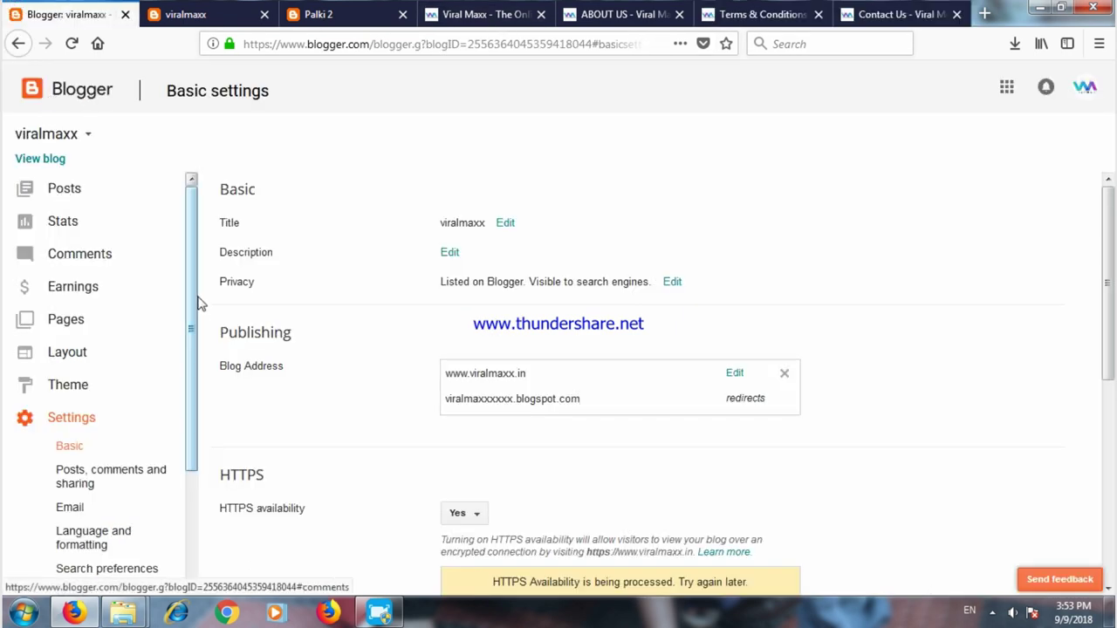
left_click(58, 321)
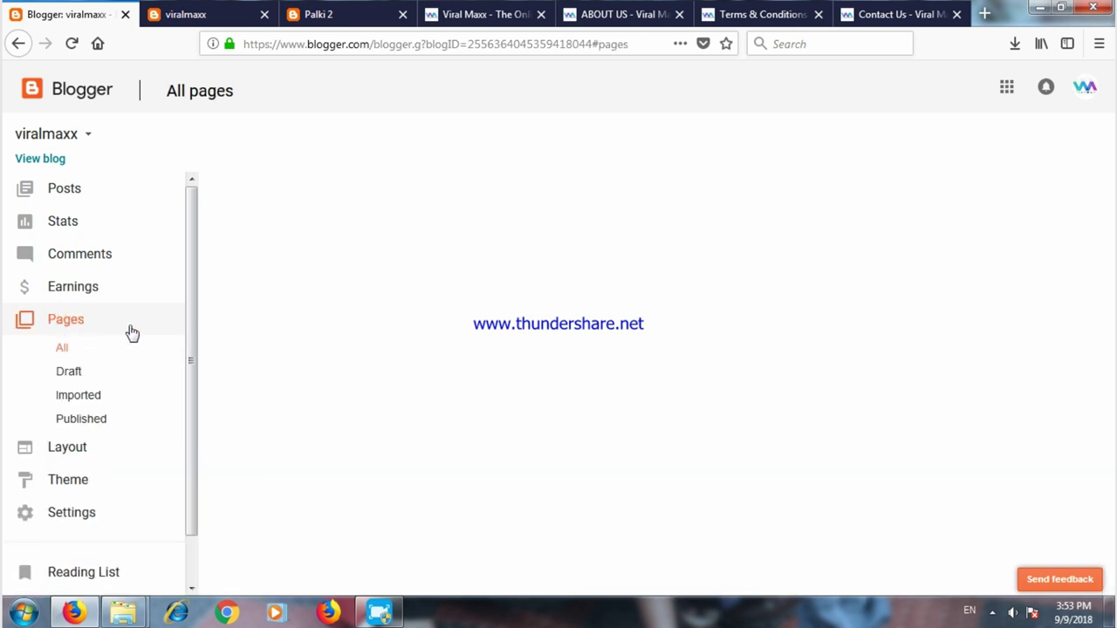
left_click(74, 348)
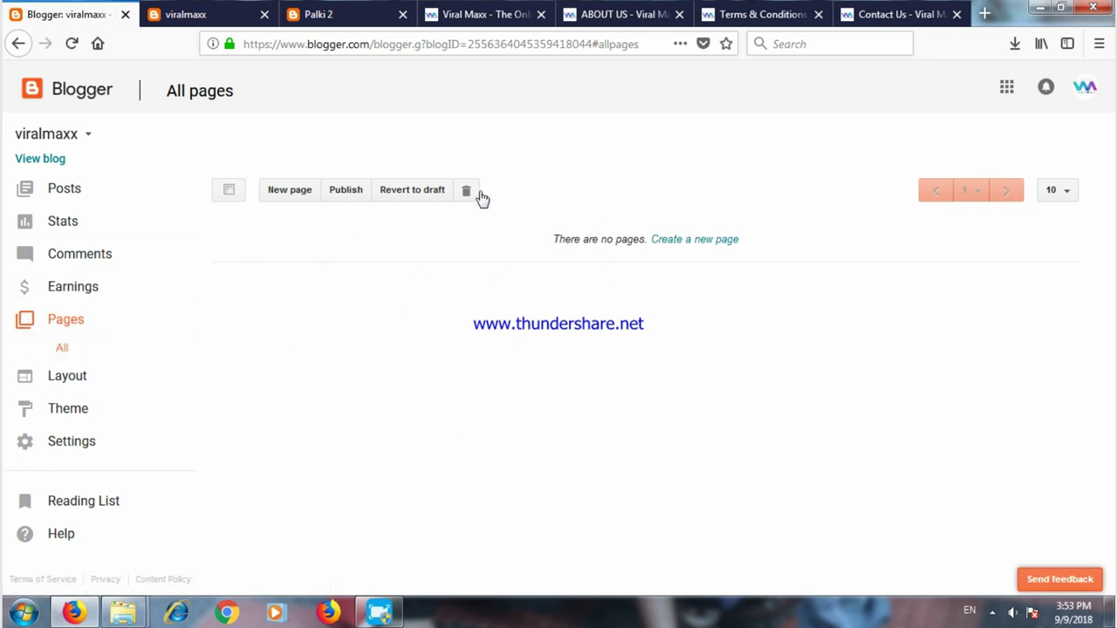
left_click(292, 197)
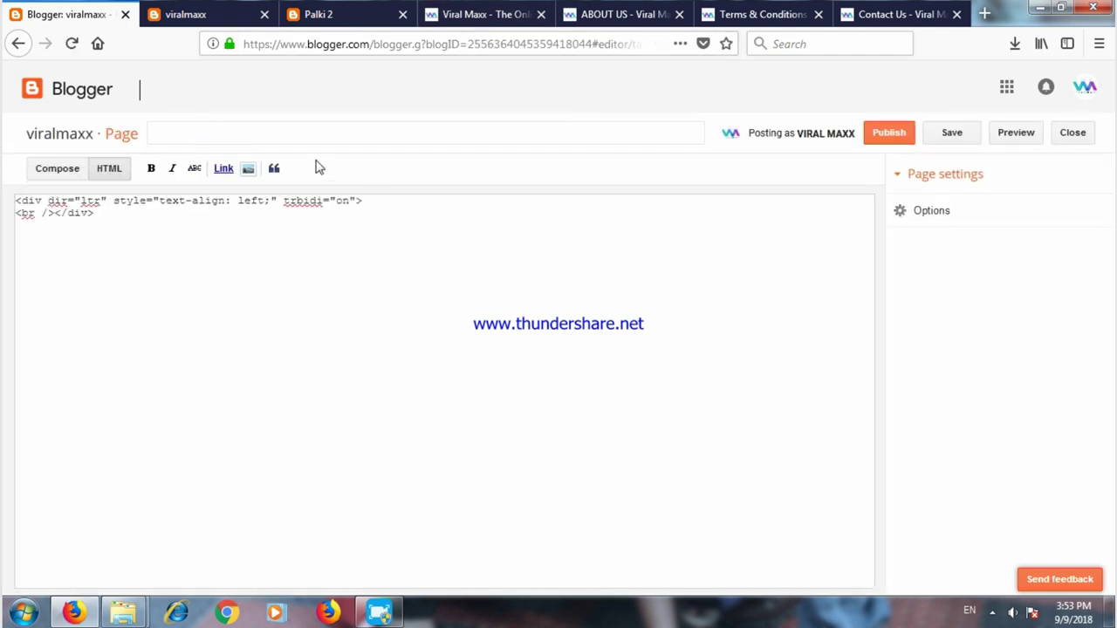
left_click(62, 168)
left_click(247, 132)
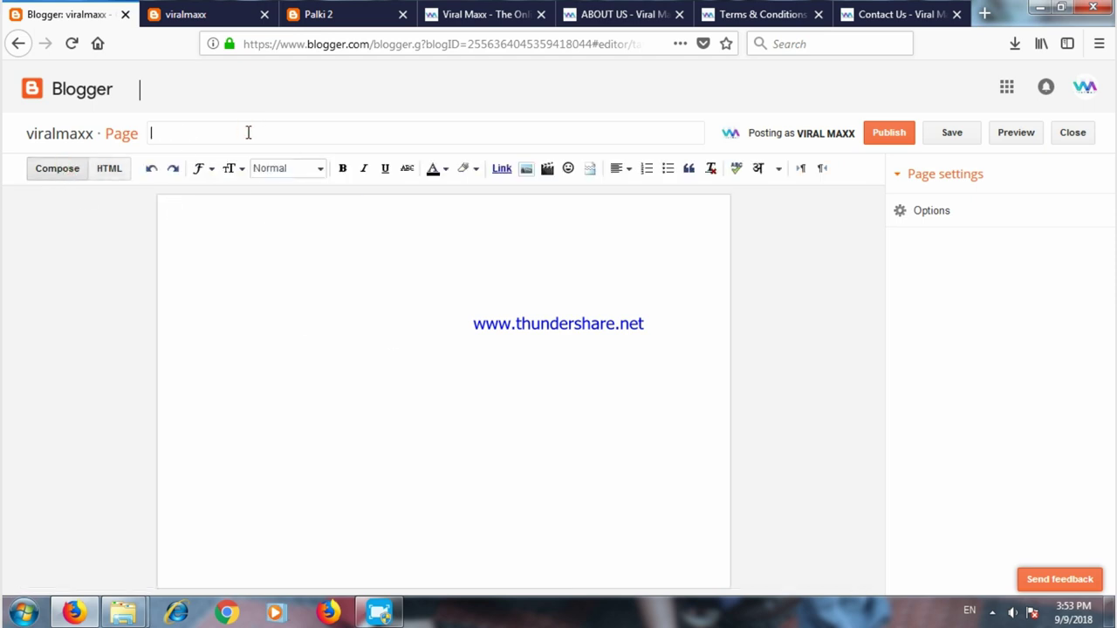
Title the new page ABOUT US in capital letters.
type("about us")
key("ctrl+a")
key("ctrl+f")
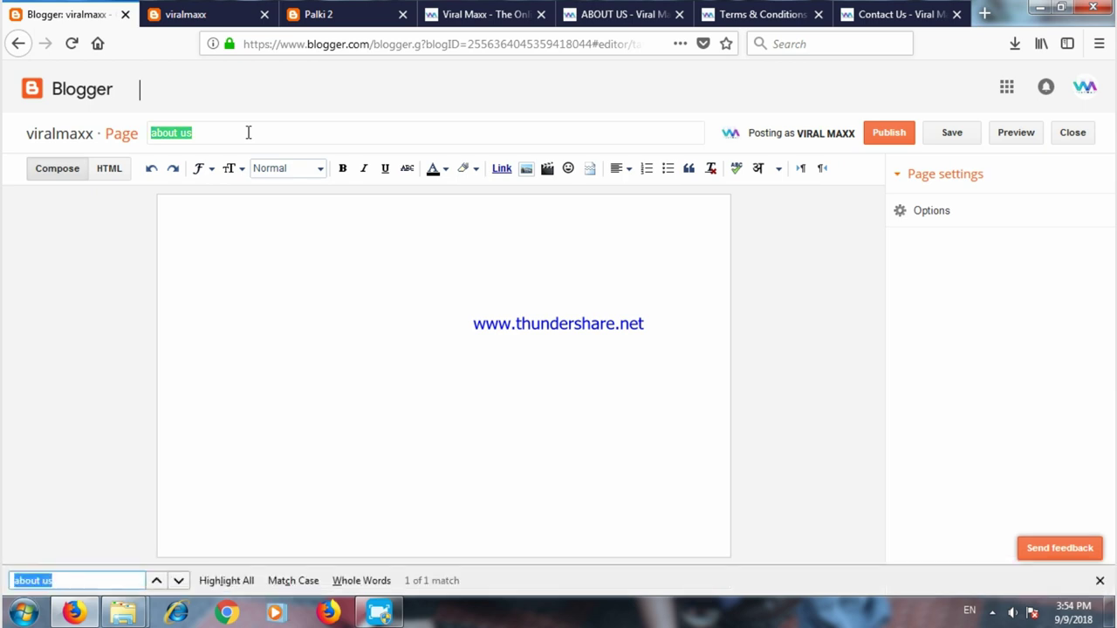
left_click(319, 133)
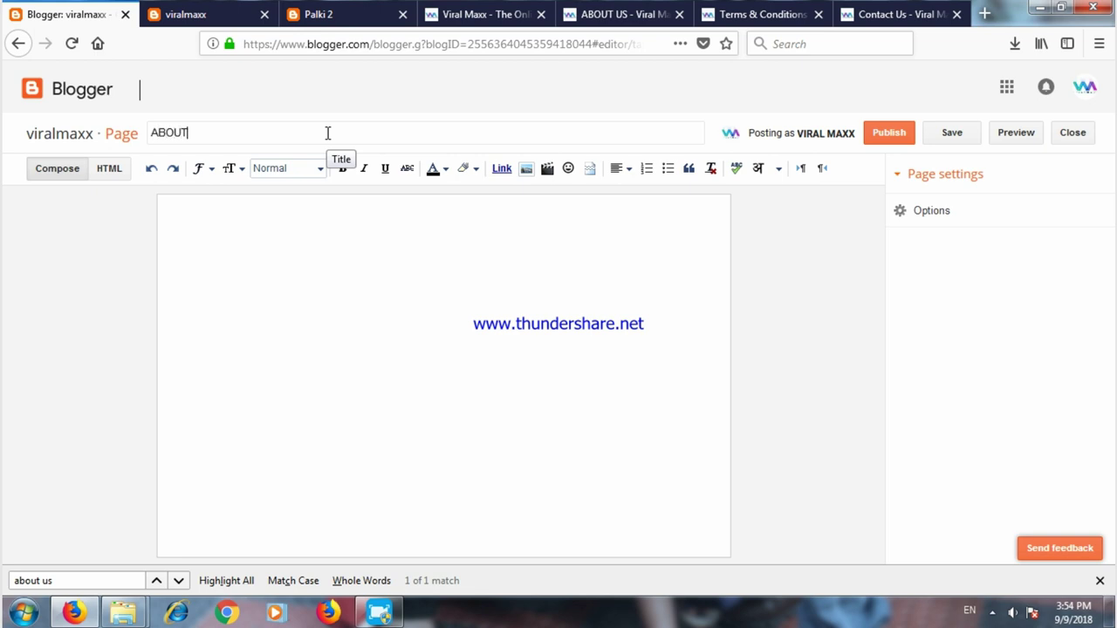
Copy the whole About Us text from the existing Viral Maxx site's About Us page.
left_click(256, 202)
left_click(643, 12)
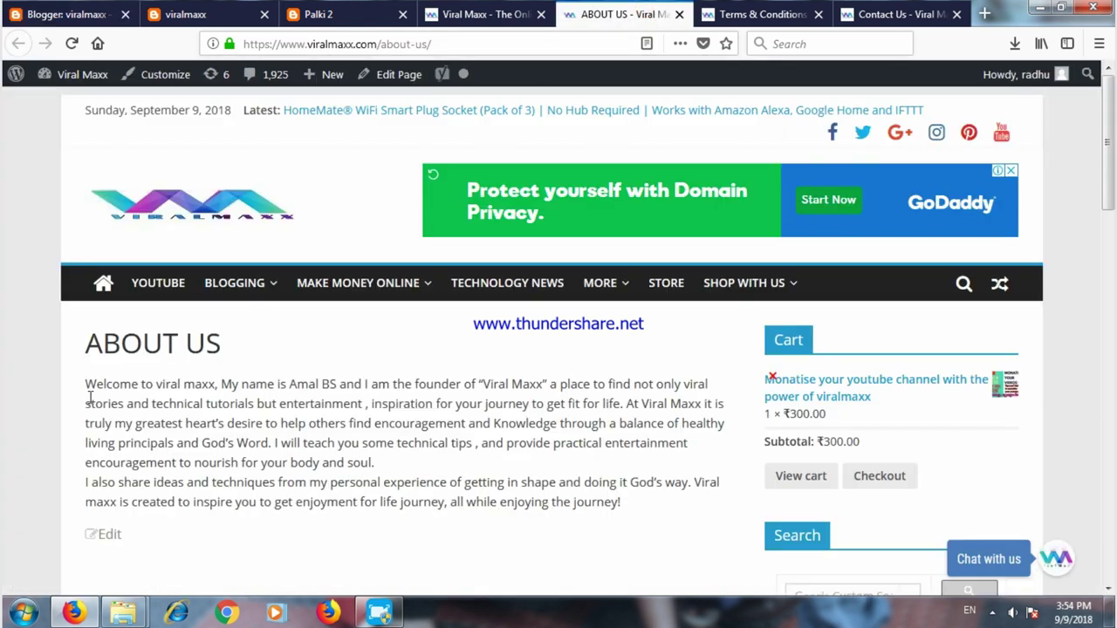
left_click_drag(87, 380, 696, 518)
right_click(311, 404)
left_click(337, 419)
Paste the copied text into the body of the new ABOUT US page and publish it.
left_click(194, 8)
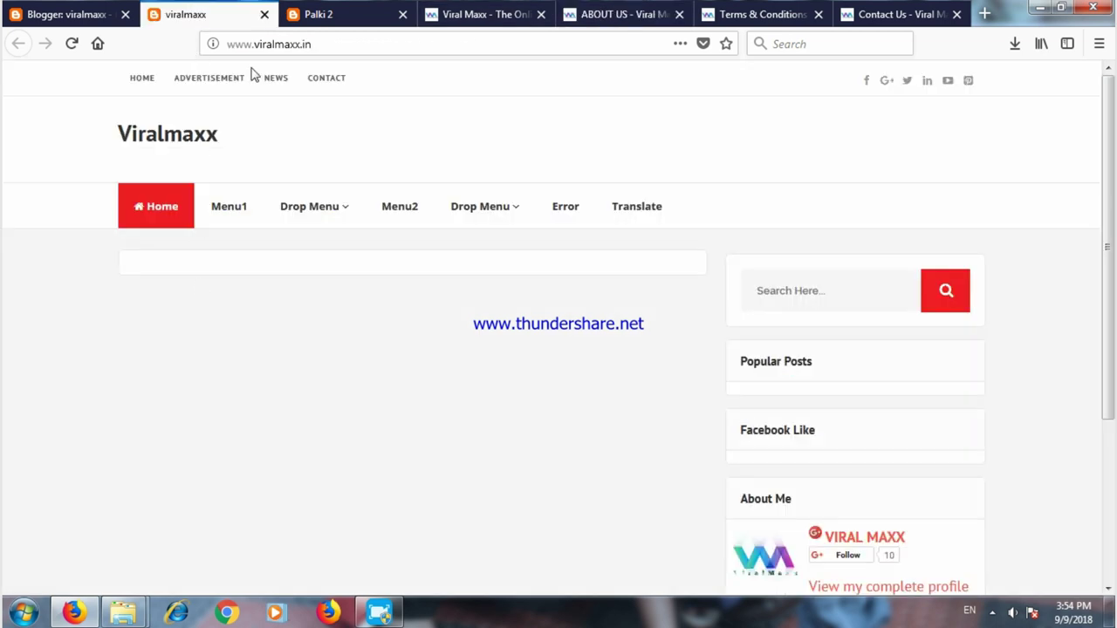
left_click(98, 12)
left_click(298, 237)
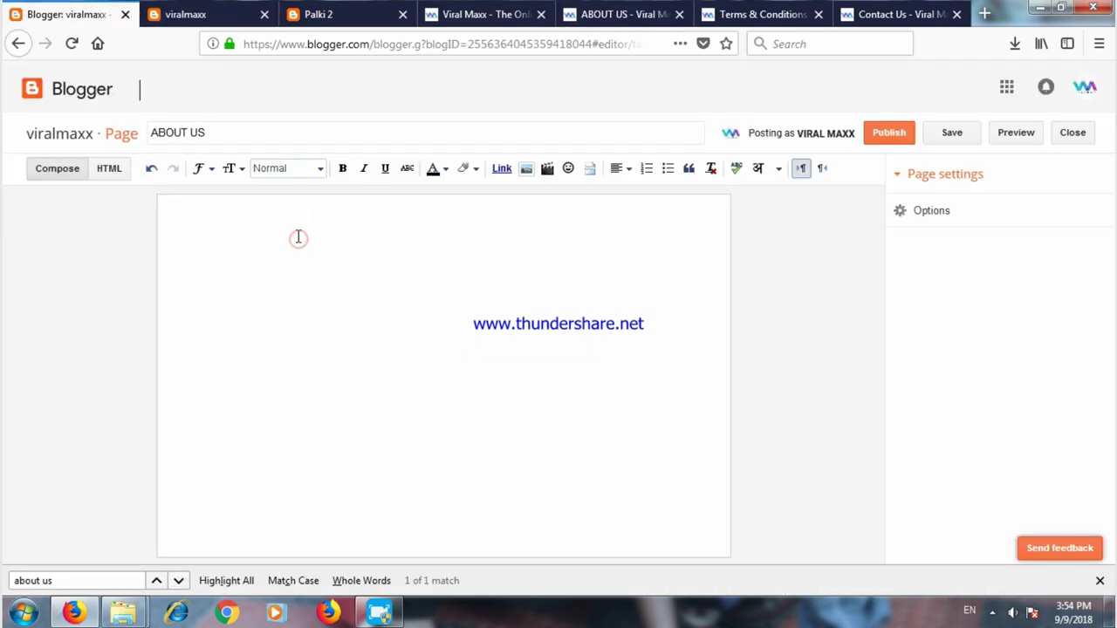
key("ctrl+v")
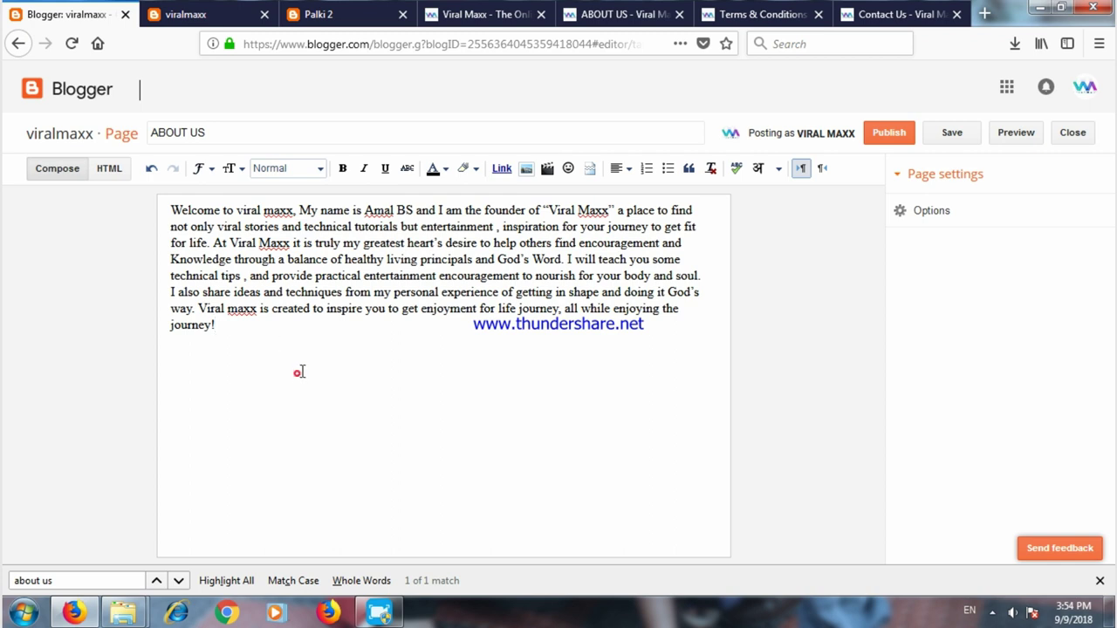
left_click(890, 135)
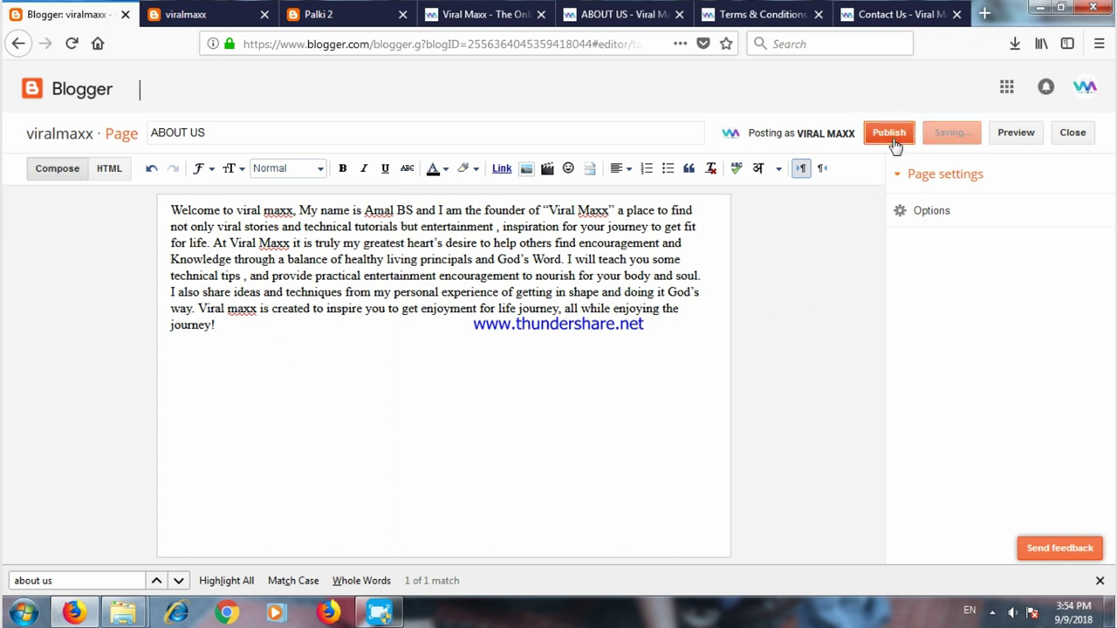
mouse_move(599, 260)
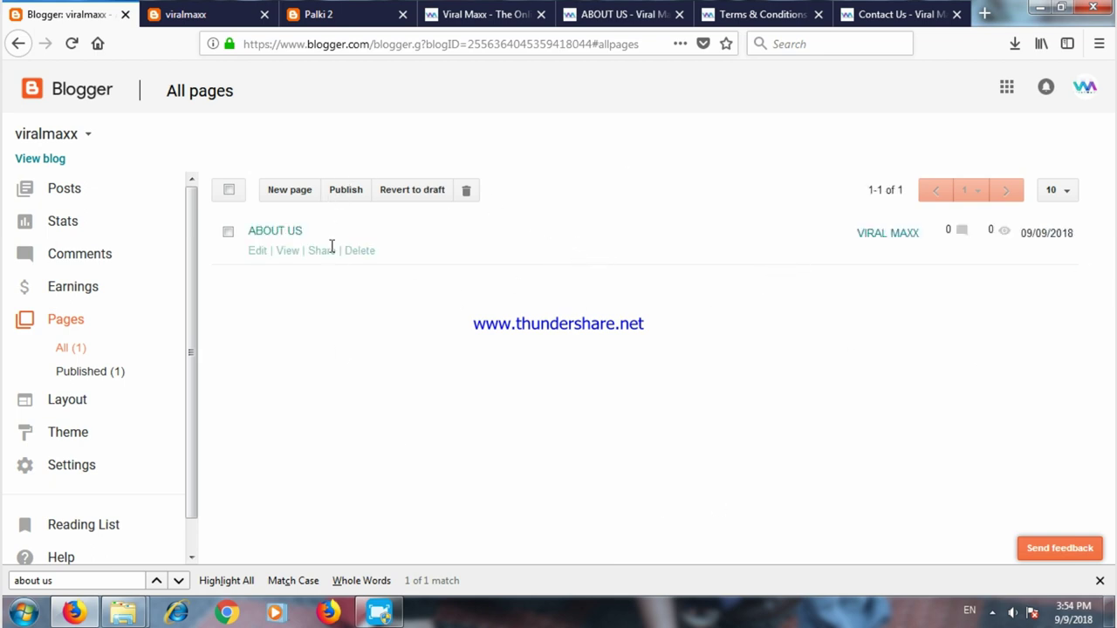
Check the published ABOUT US page on the live blog in a separate browser tab and close it.
right_click(288, 255)
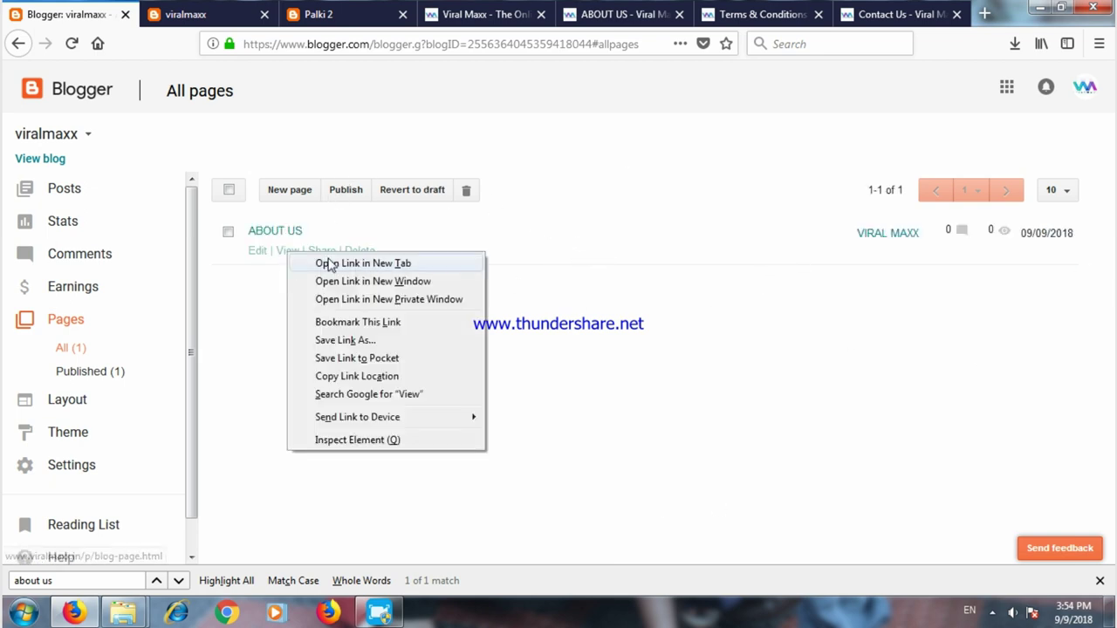
left_click(322, 263)
left_click(193, 20)
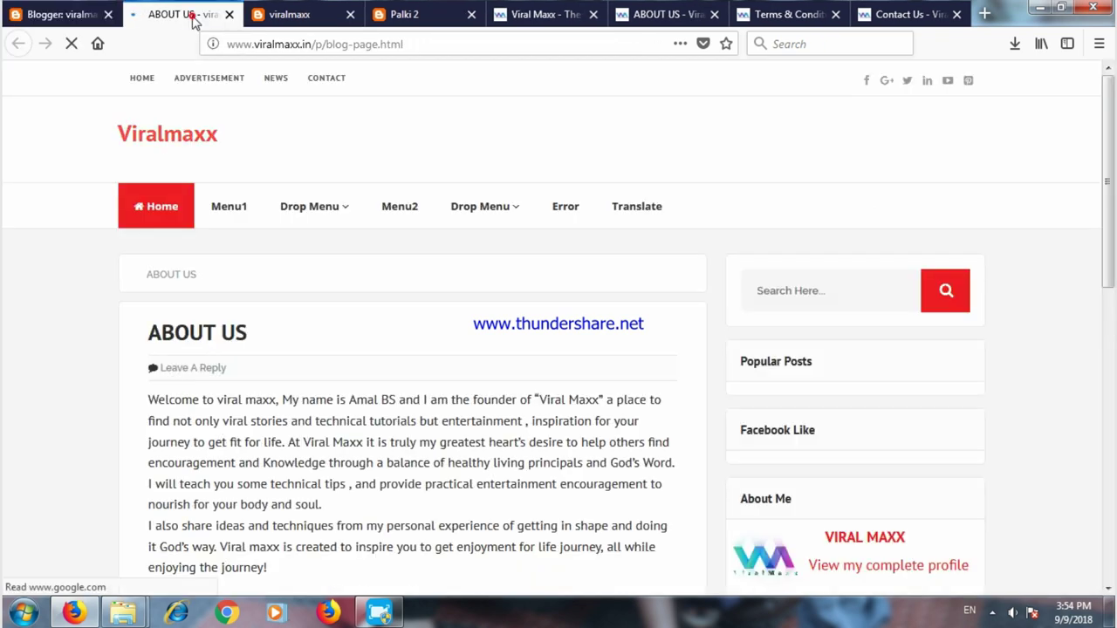
scroll(1112, 178, "down", 2)
left_click_drag(1113, 179, 1112, 223)
scroll(1113, 223, "up", 3)
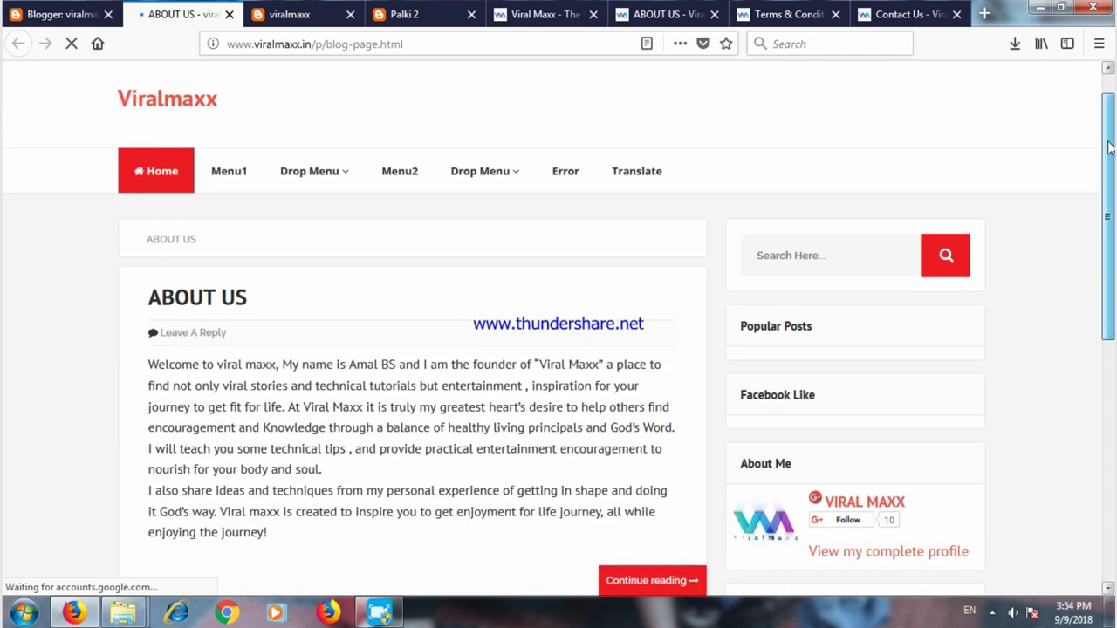
left_click(228, 14)
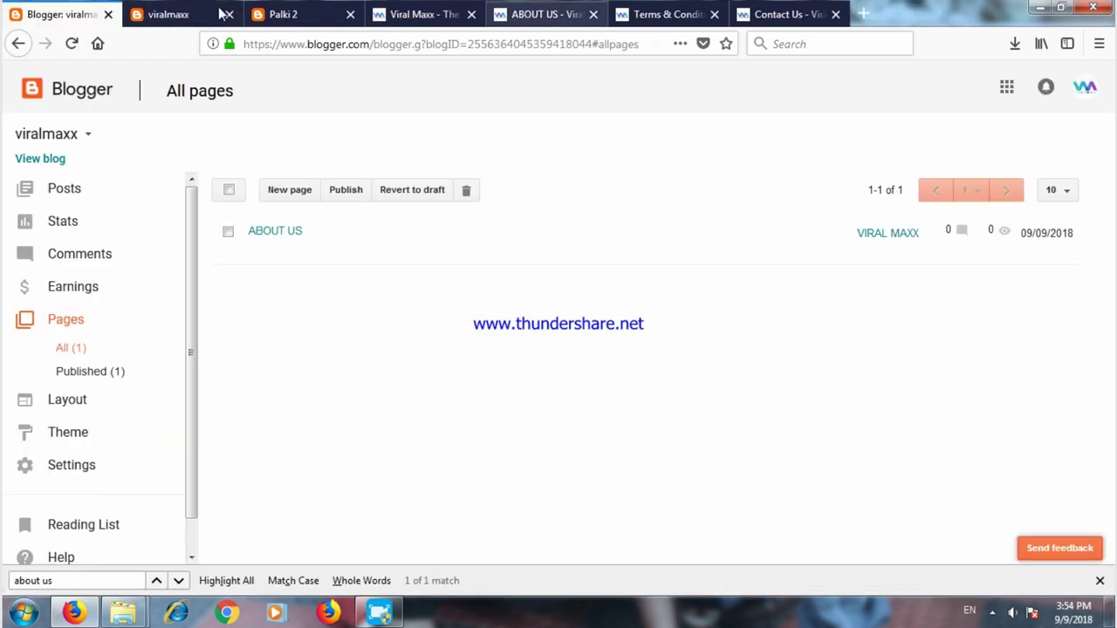
Create another page in the viralmaxx blog and title it TERMS & CONDITIIONS.
left_click(290, 189)
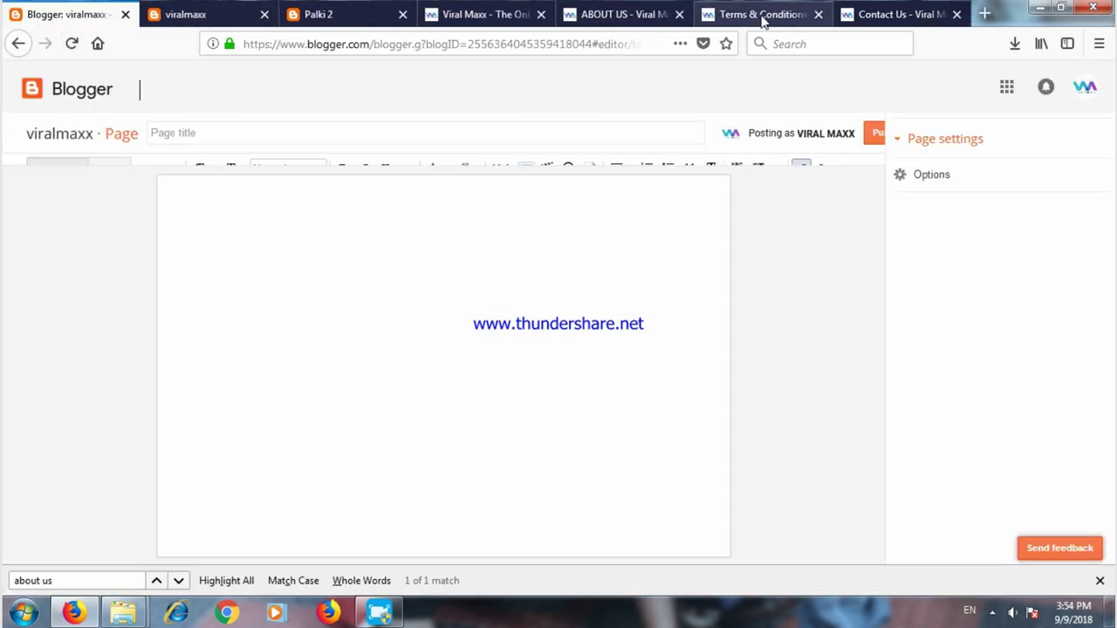
left_click(761, 16)
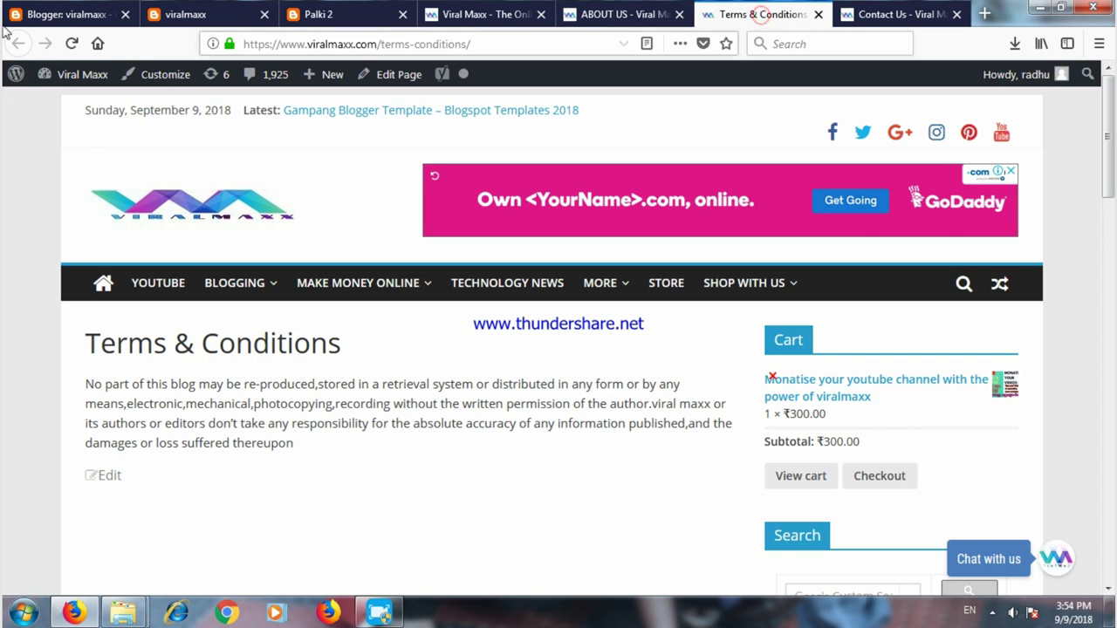
left_click(170, 13)
left_click(70, 10)
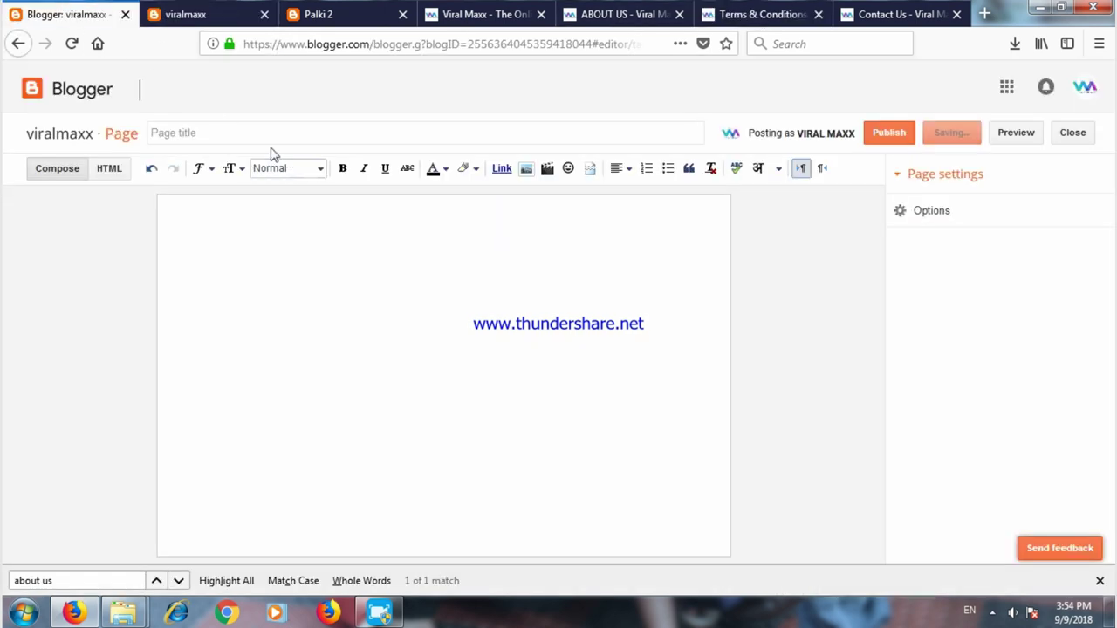
left_click(234, 136)
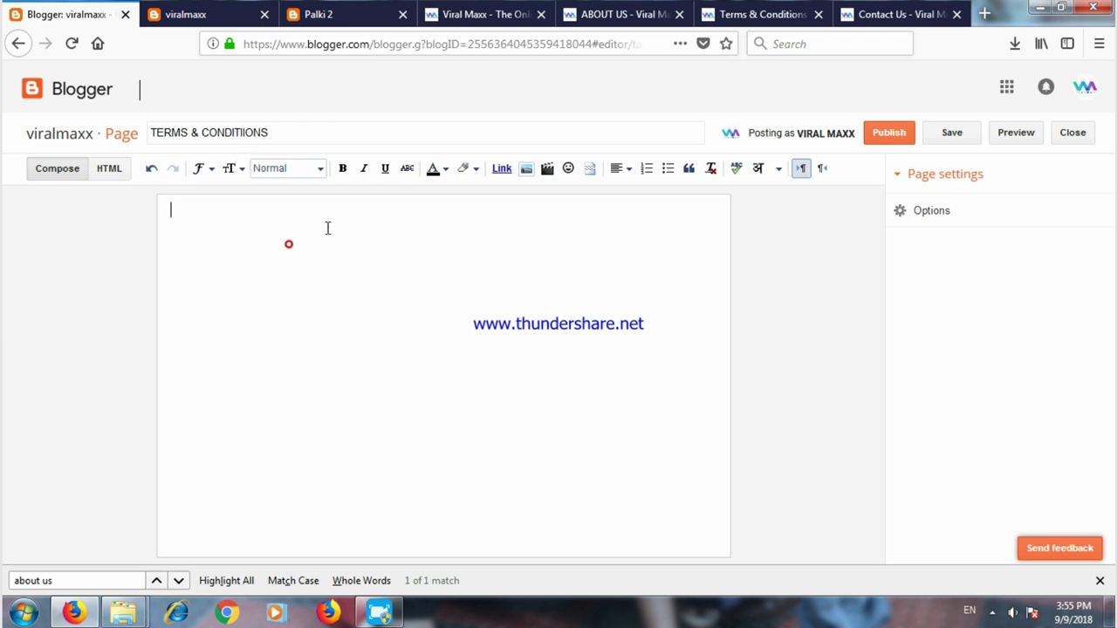
Close the old About Us page and copy the text of the existing site's Terms & Conditions page.
left_click(776, 13)
left_click(679, 14)
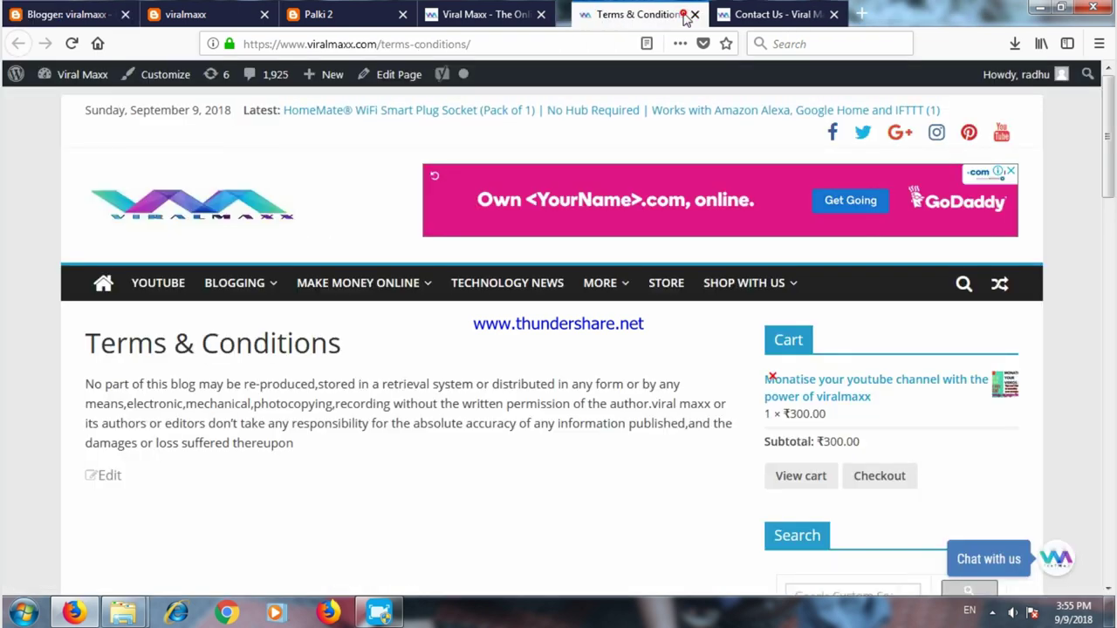
left_click_drag(88, 382, 341, 462)
right_click(366, 434)
left_click(330, 436)
Paste the copied terms into the new page's body and publish the page.
left_click(79, 14)
left_click(218, 238)
key("ctrl+v")
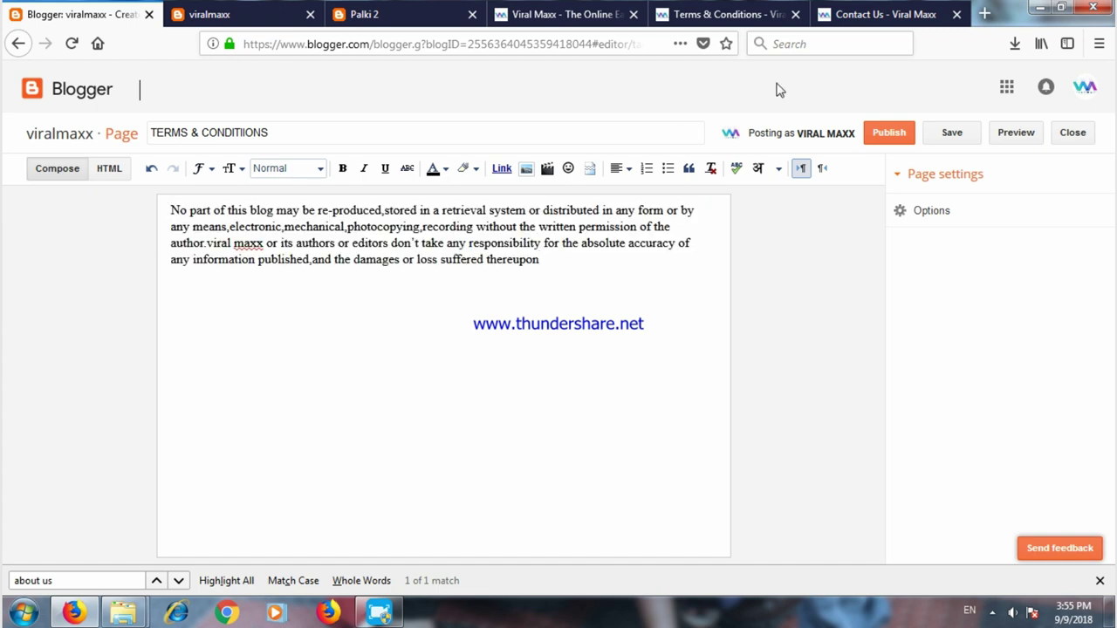
left_click(890, 135)
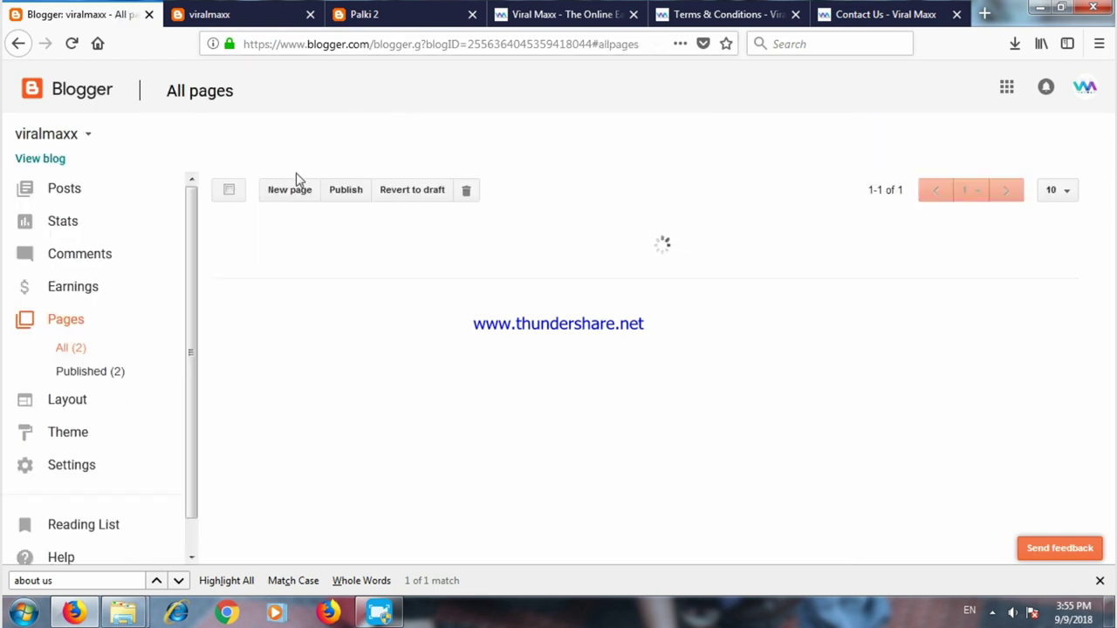
Start another new blog page and copy the e-mail and phone lines from the existing site's Contact Us page.
left_click(297, 192)
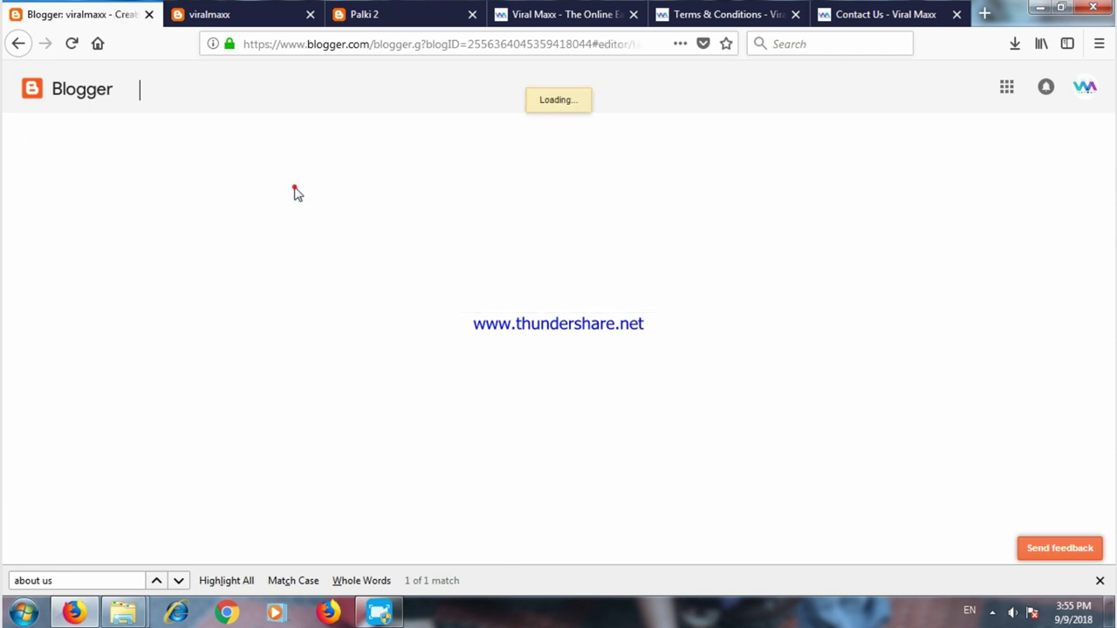
left_click(794, 15)
left_click(731, 15)
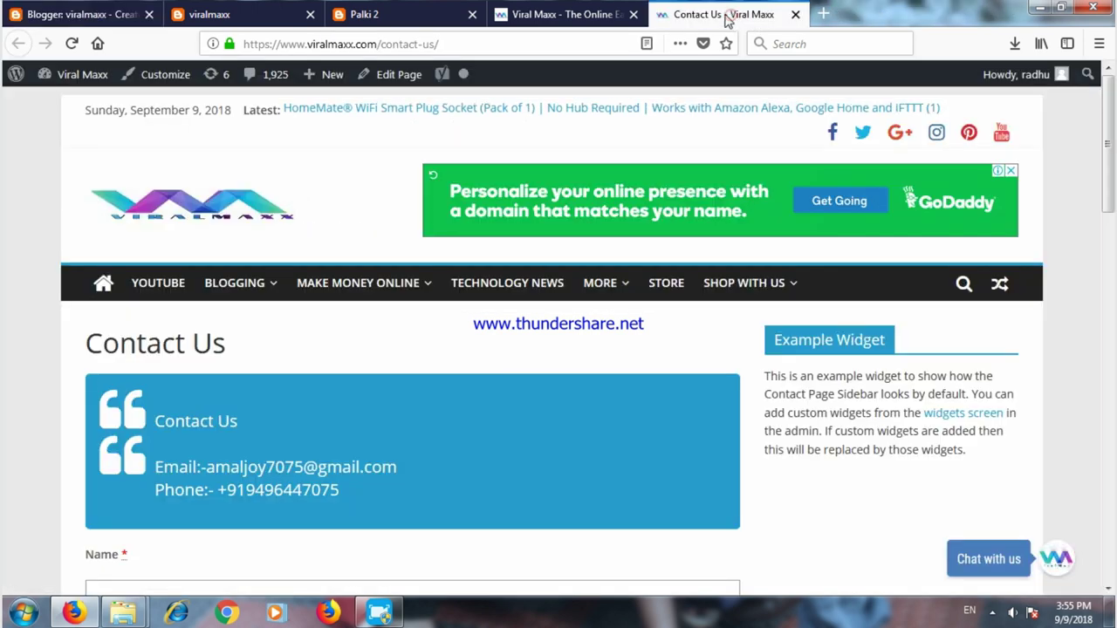
scroll(1113, 131, "down", 5)
scroll(591, 245, "up", 2)
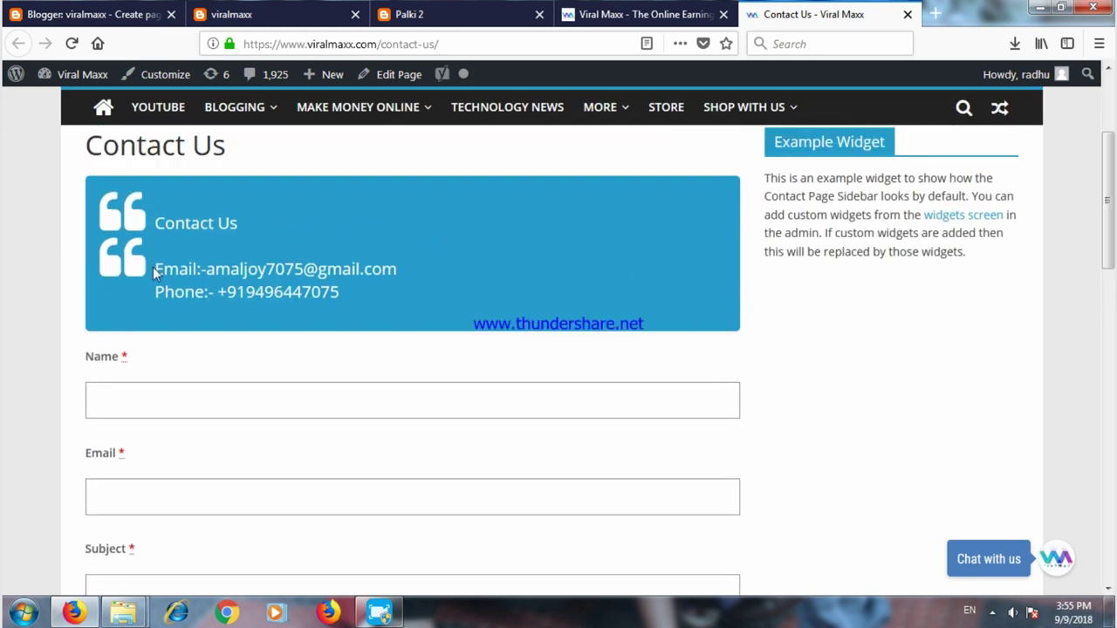
left_click_drag(158, 270, 344, 292)
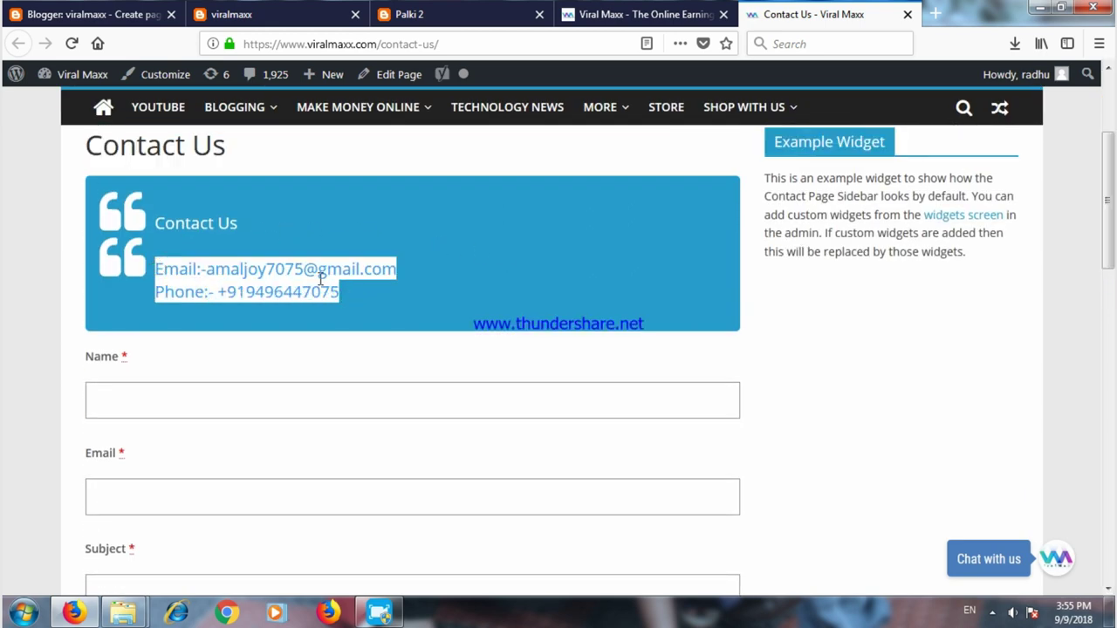
right_click(321, 277)
left_click(351, 291)
Return to the new page's editor and title it CONTACT US.
left_click(292, 11)
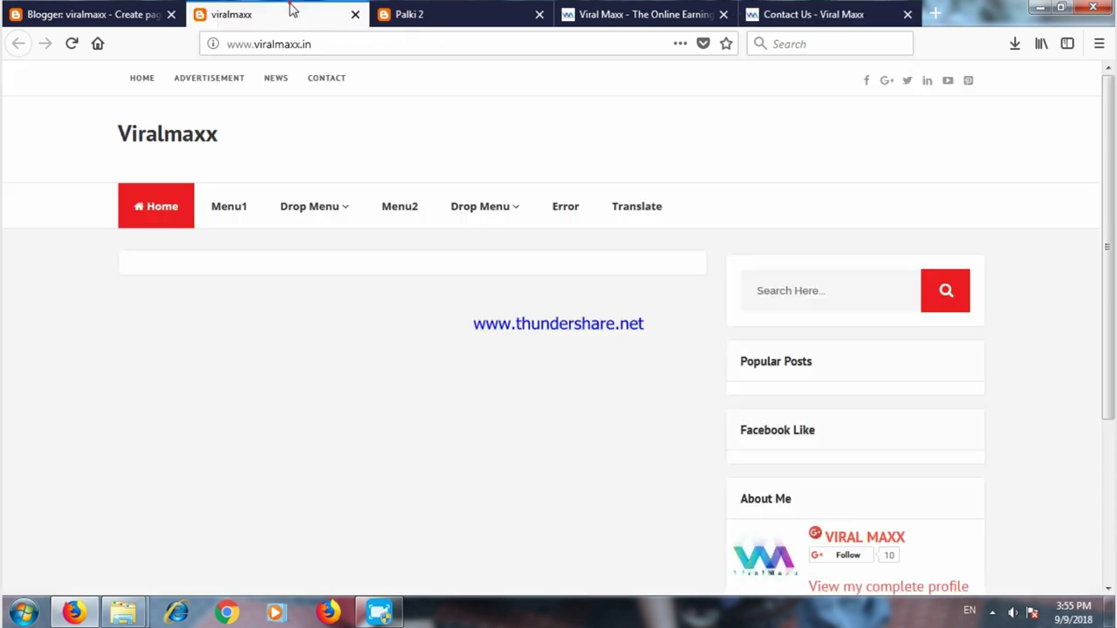
left_click(130, 11)
left_click(219, 137)
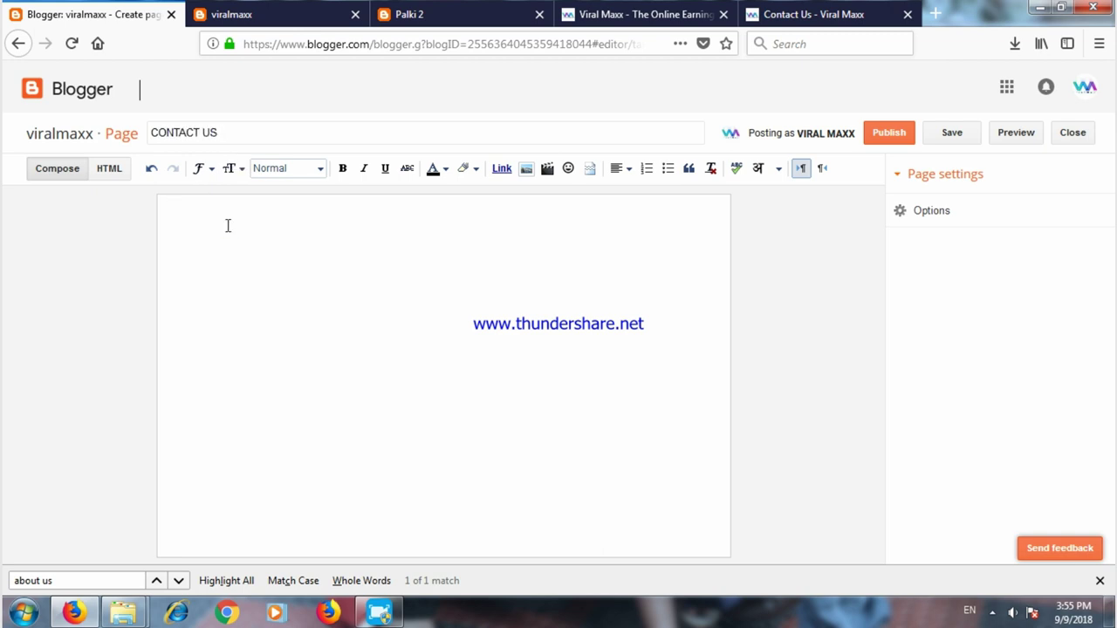
Paste the copied e-mail and phone lines into the page body, save the page unpublished and return to the pages list.
key("ctrl+v")
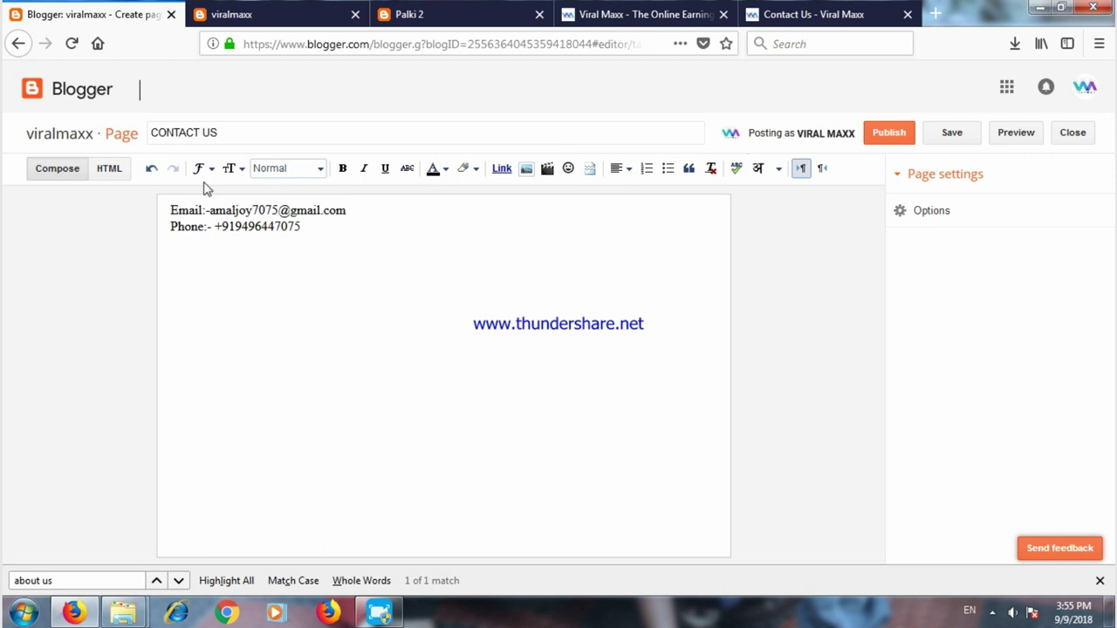
left_click(963, 138)
left_click(19, 44)
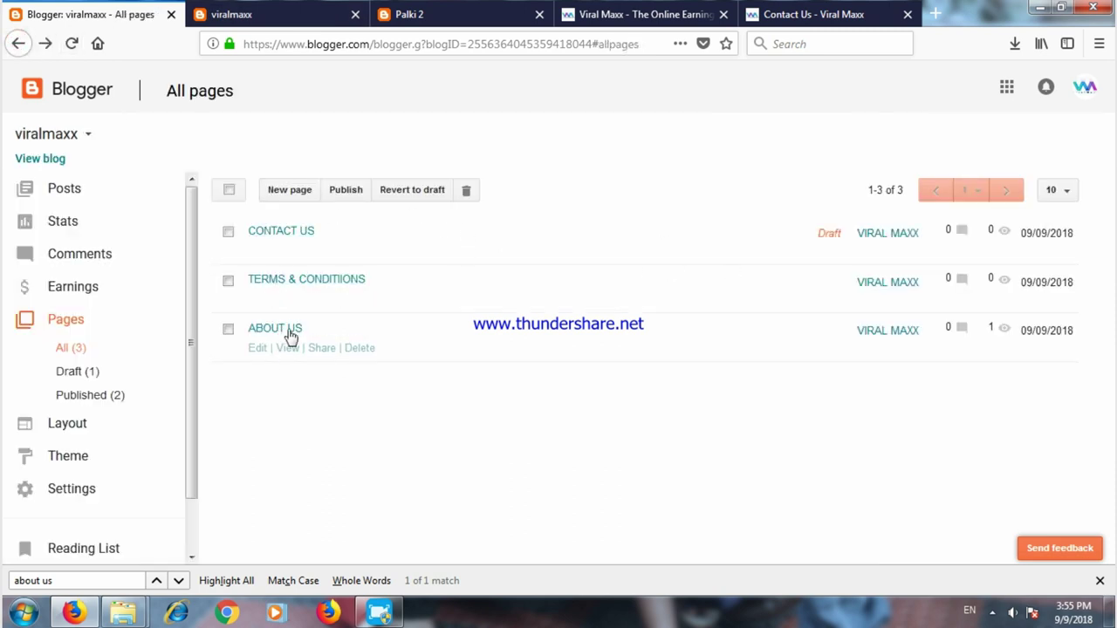
Close the Palki 2 demo and the remaining Viral Maxx site pages, and return to the blog's pages list.
left_click(280, 20)
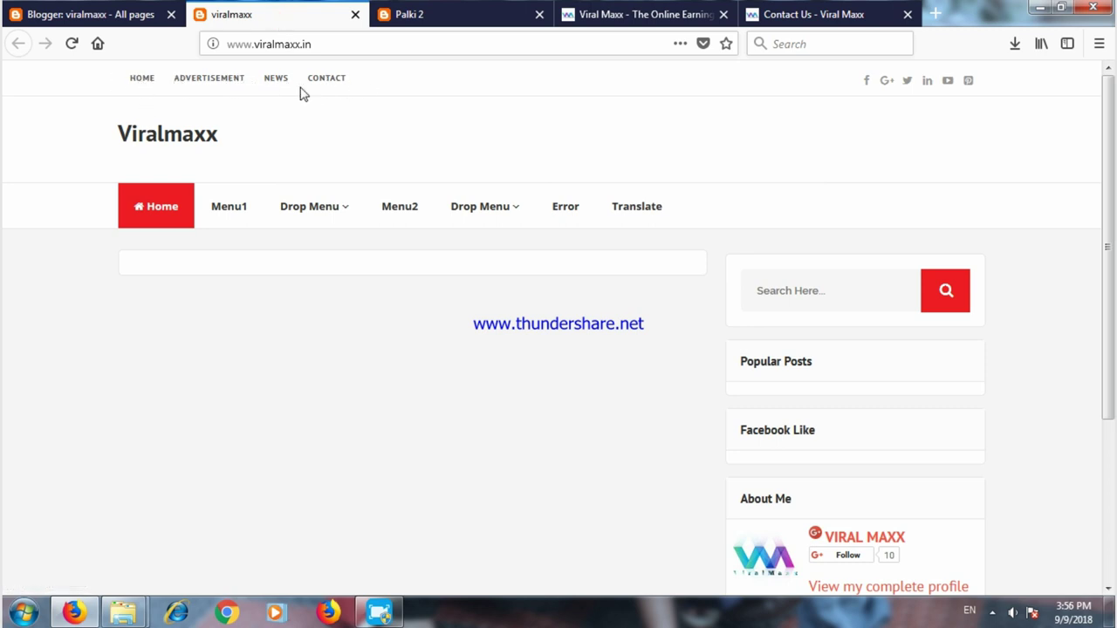
left_click(497, 15)
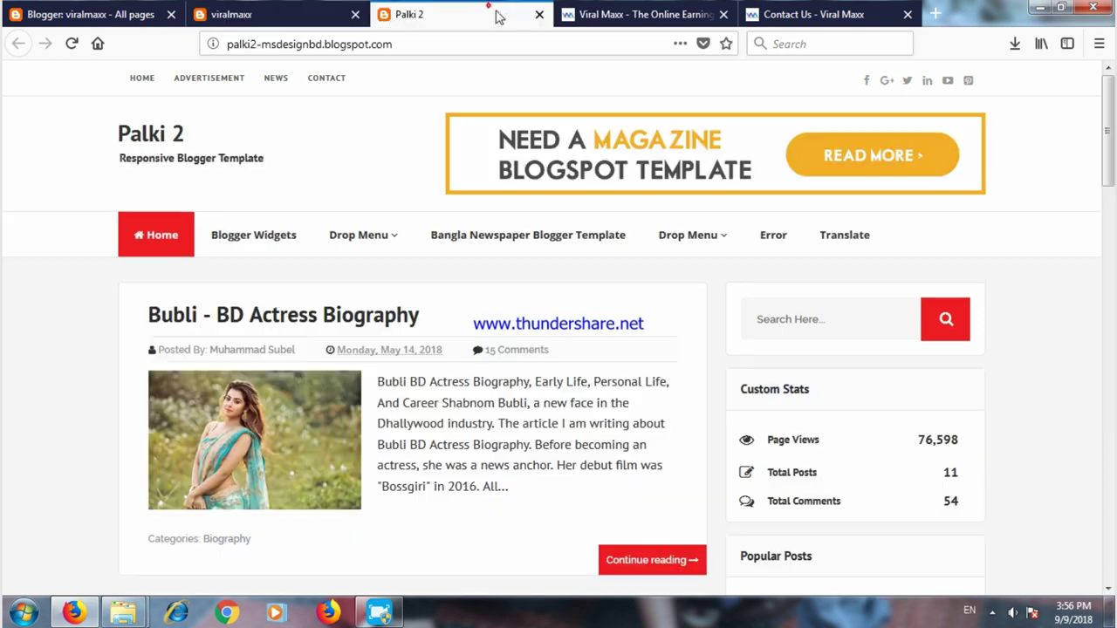
left_click(541, 16)
left_click(540, 16)
left_click(540, 15)
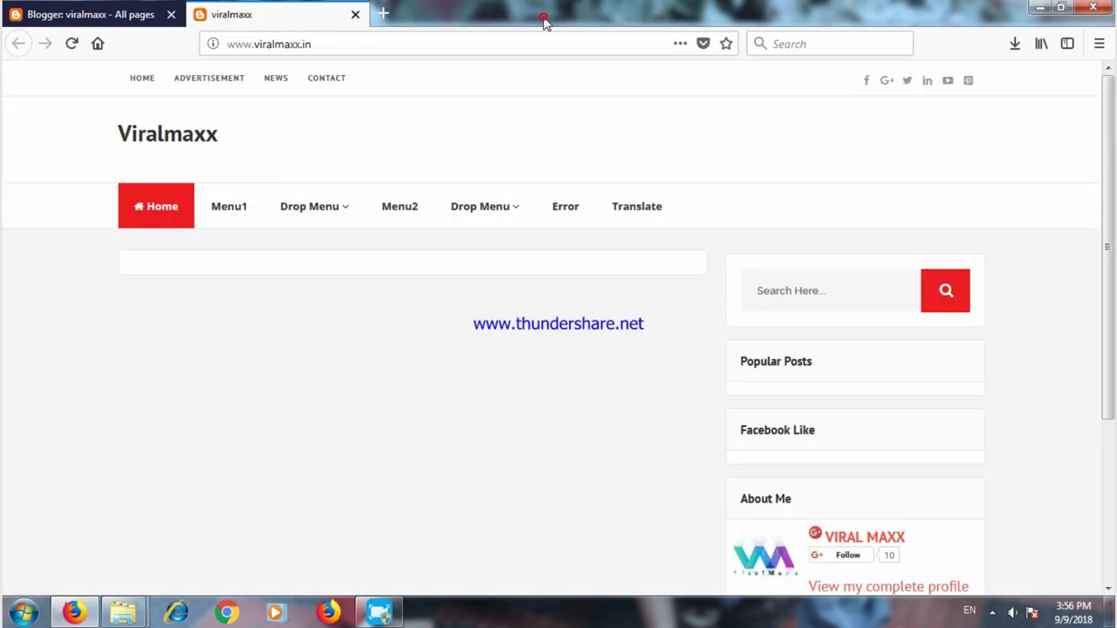
left_click(90, 14)
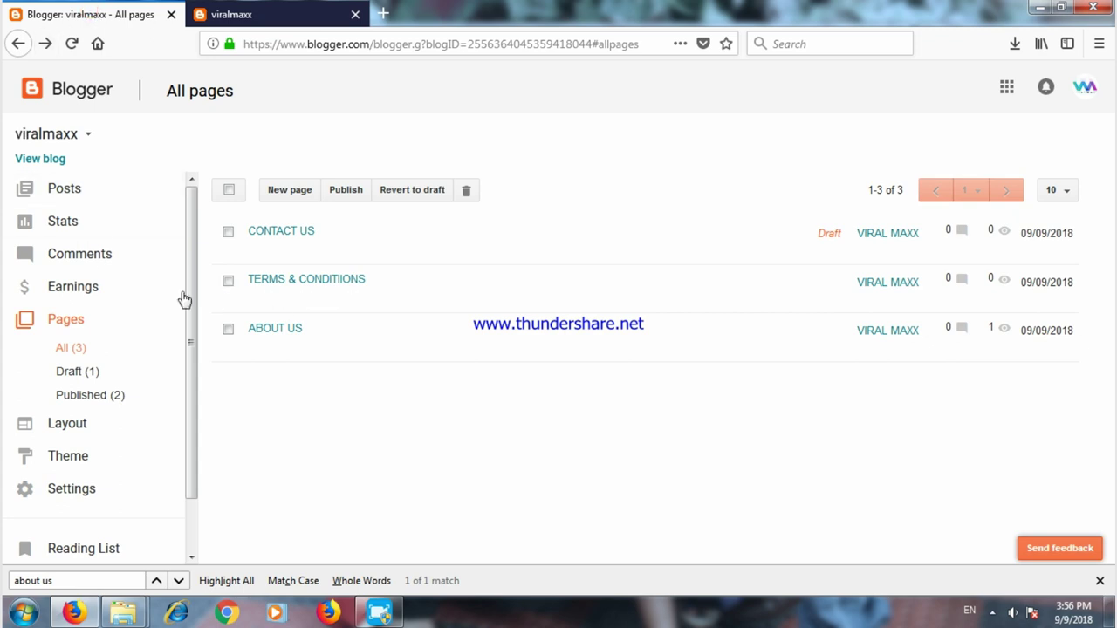
left_click(73, 195)
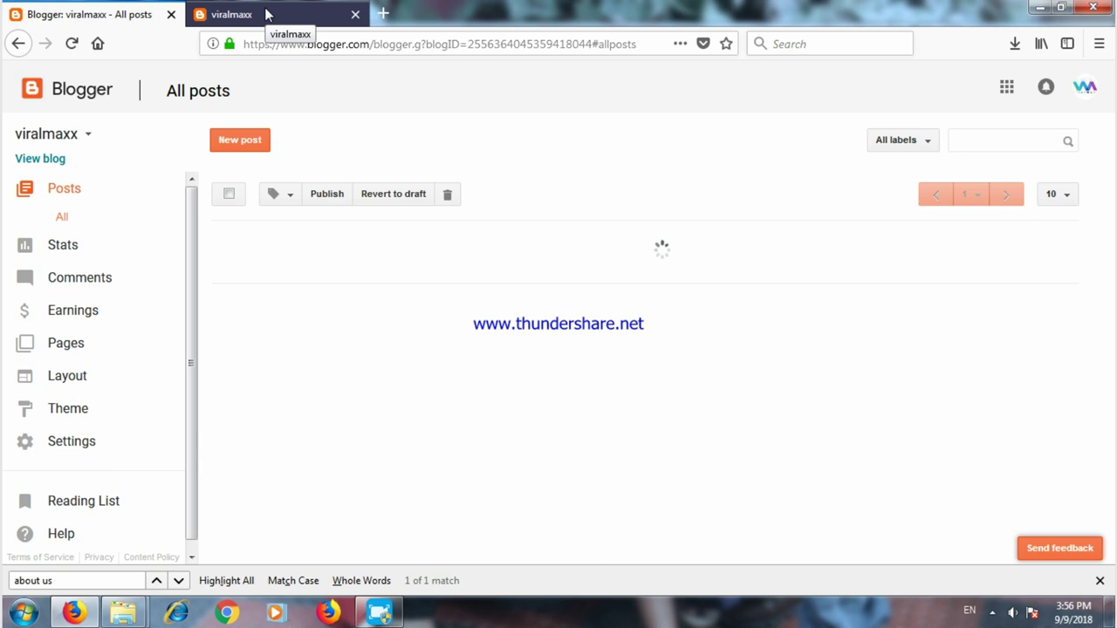
left_click(77, 417)
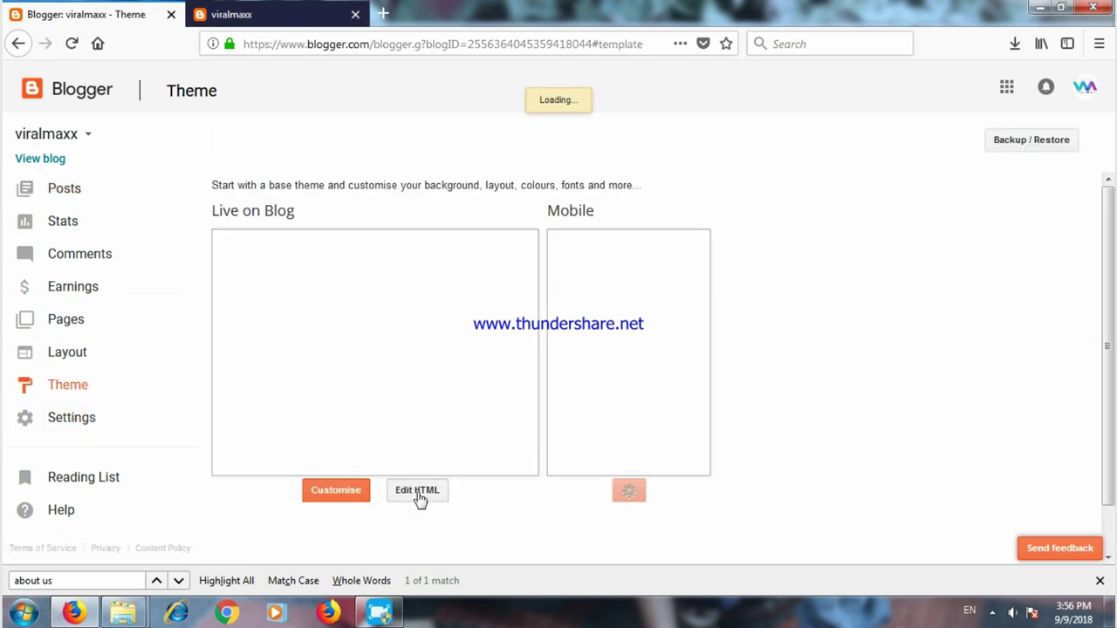
left_click(418, 494)
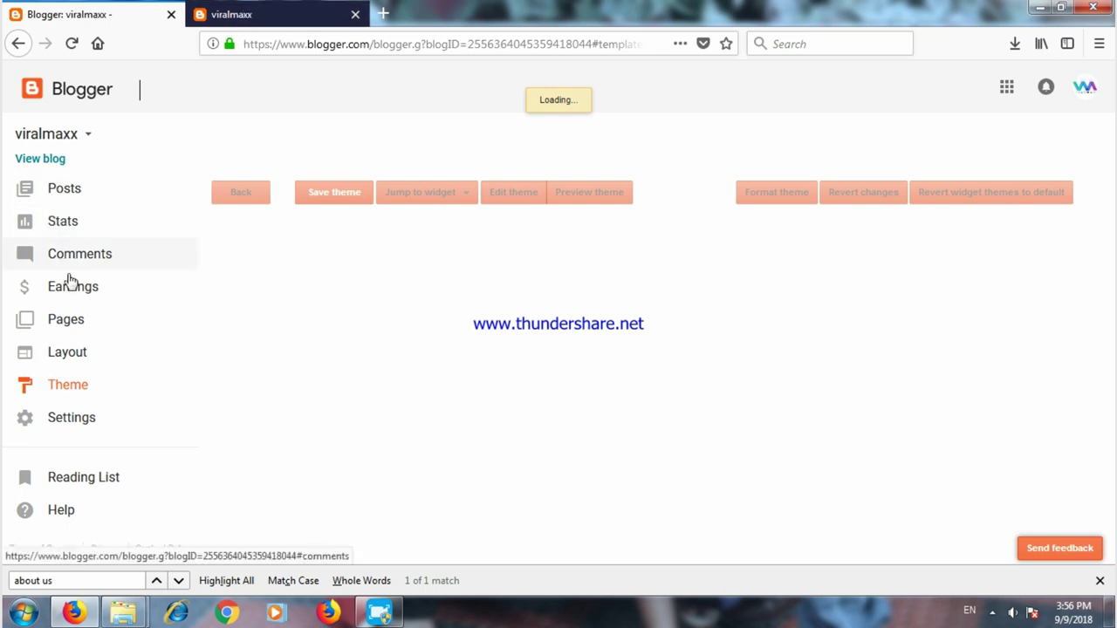
From the blog's pages list, open the CONTACT US, TERMS & CONDITIIONS and ABOUT US page editors in separate browser tabs.
left_click(70, 314)
mouse_move(254, 252)
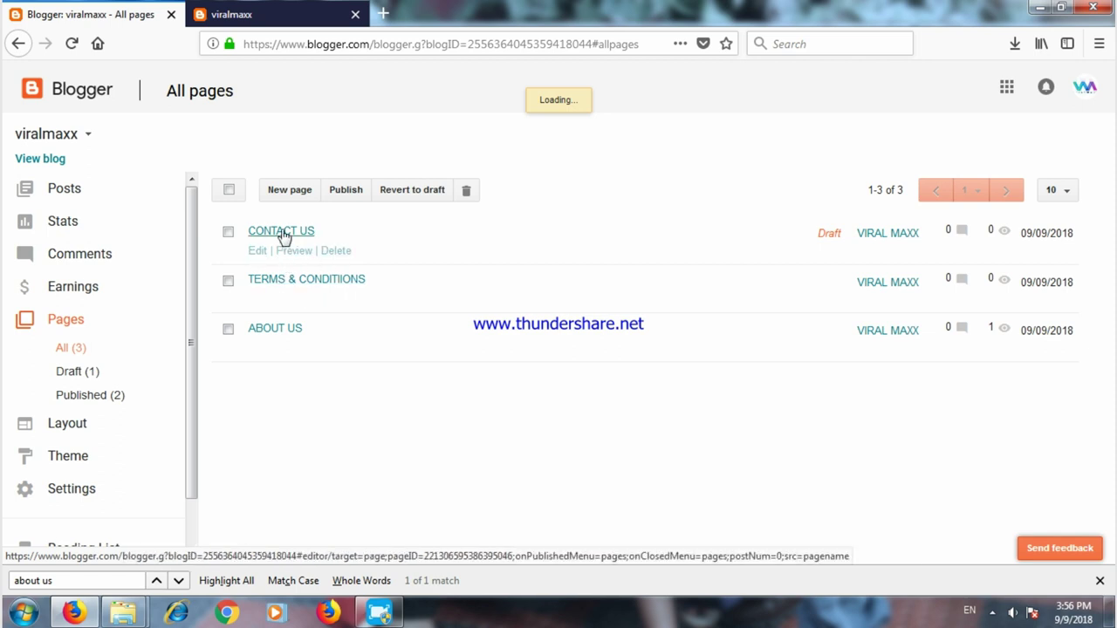
right_click(282, 233)
left_click(317, 245)
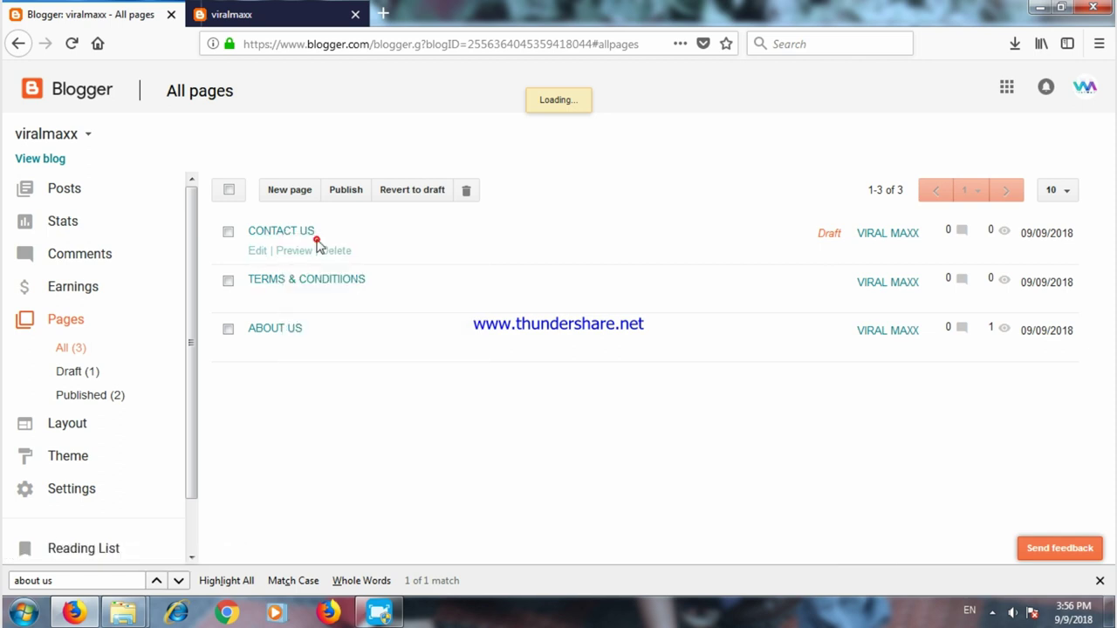
right_click(300, 282)
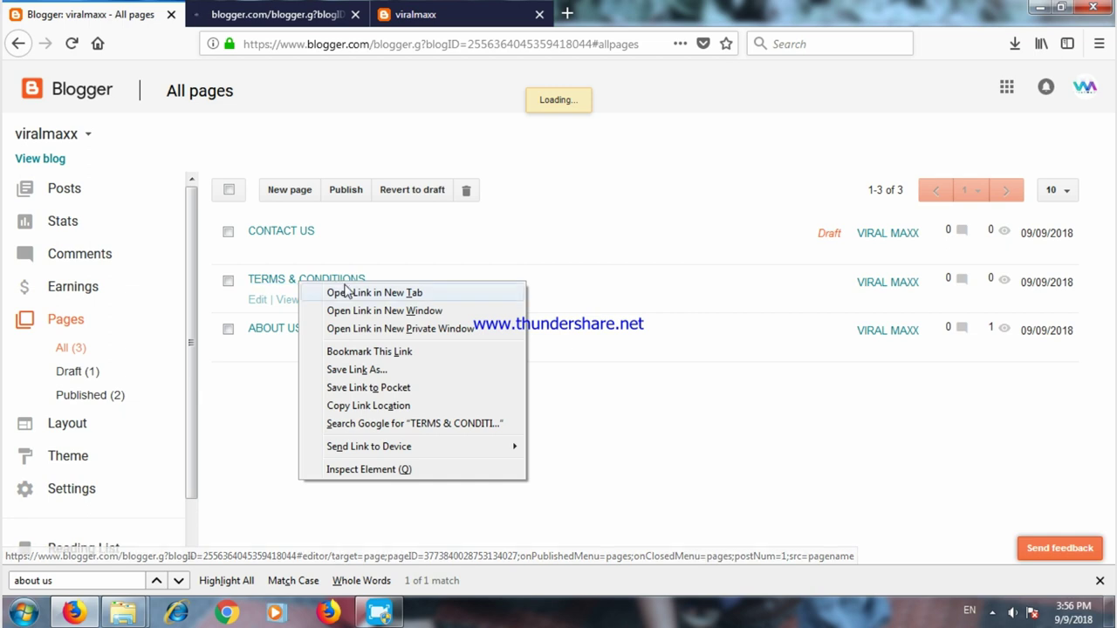
left_click(335, 292)
right_click(278, 329)
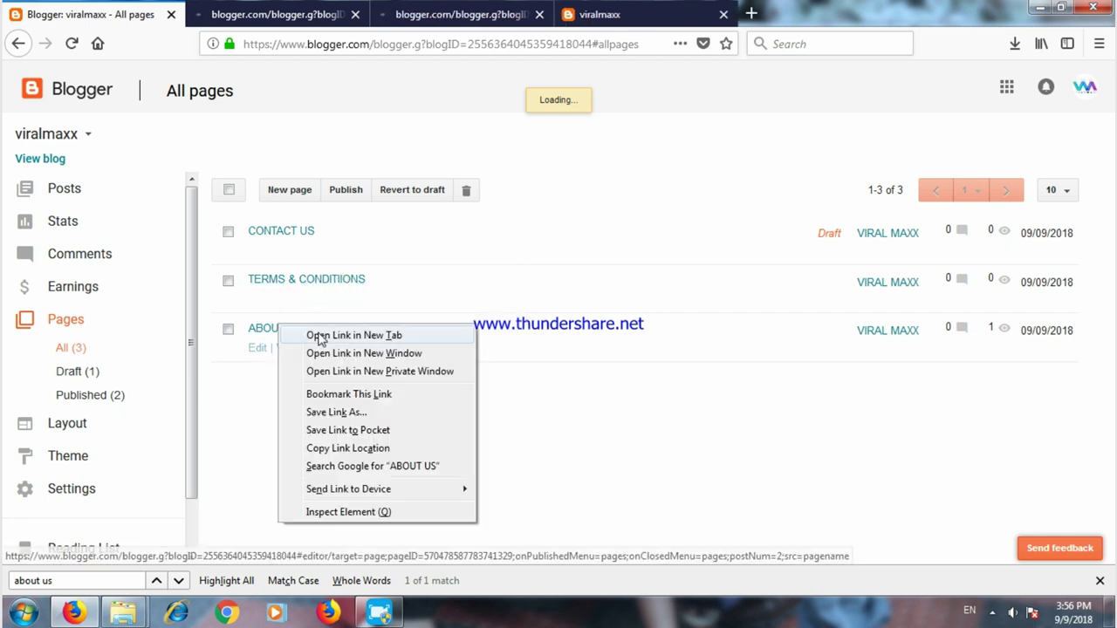
left_click(317, 335)
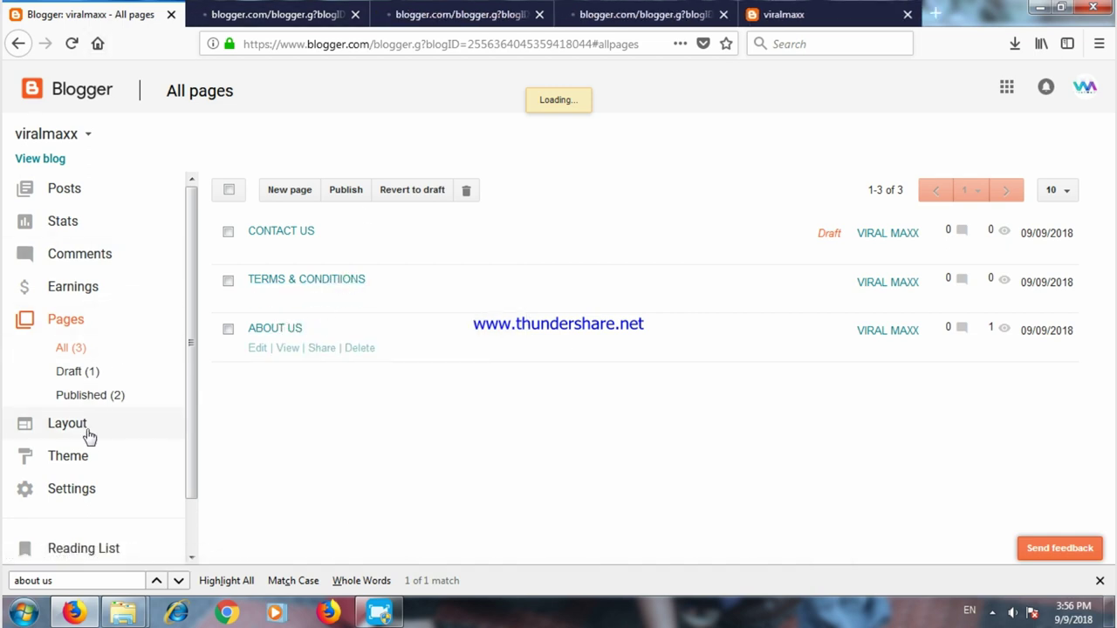
Open the blog theme's HTML code for editing in the original browser tab.
left_click(82, 455)
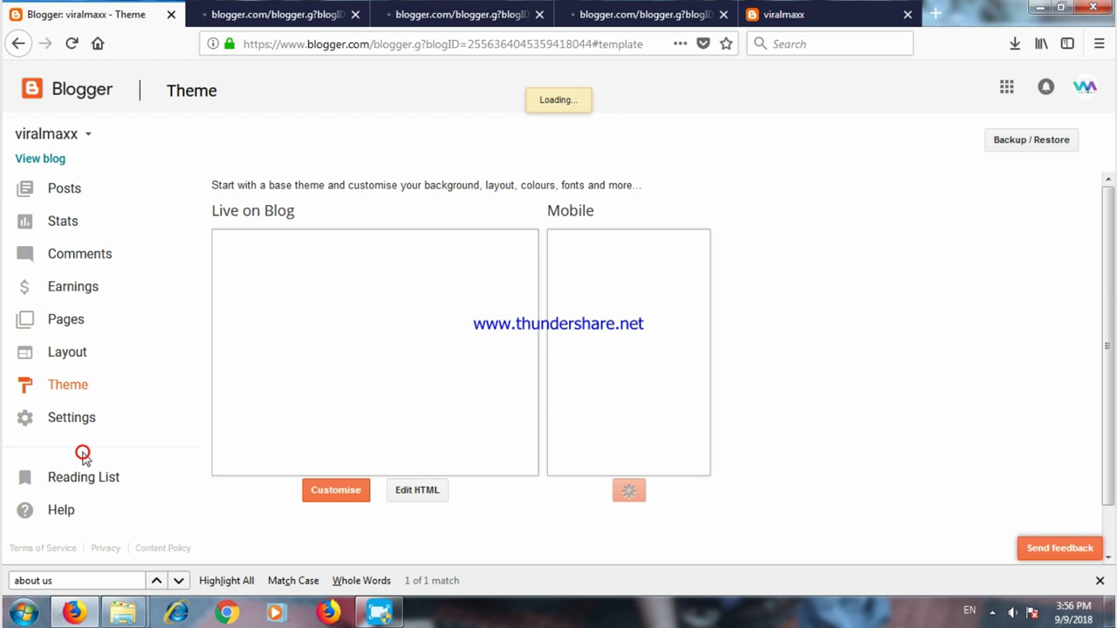
left_click(410, 493)
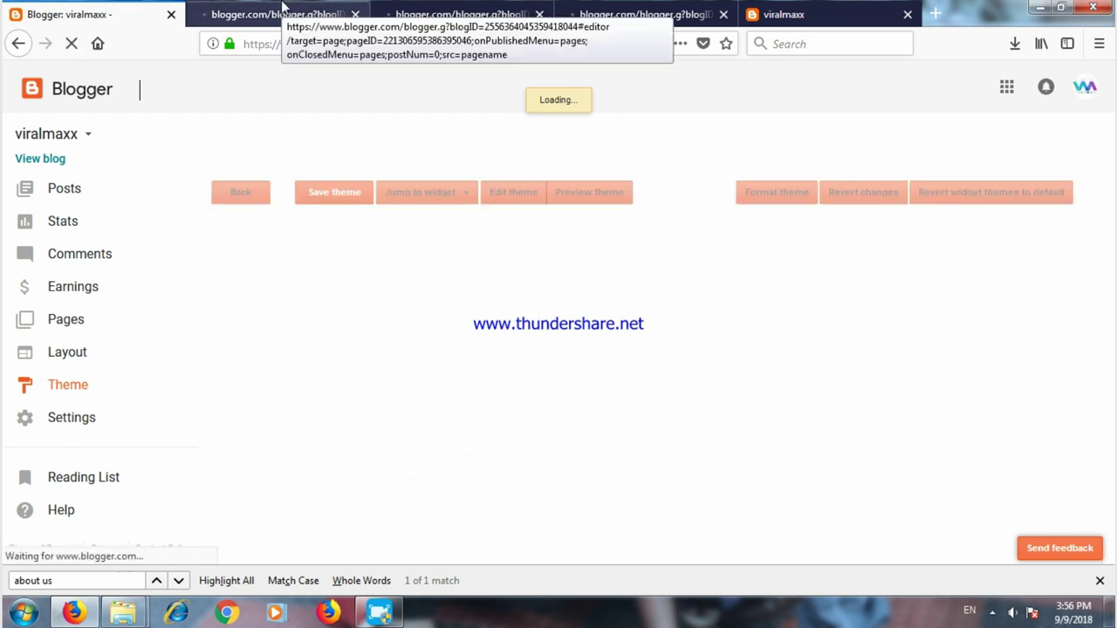
left_click(282, 7)
left_click(149, 7)
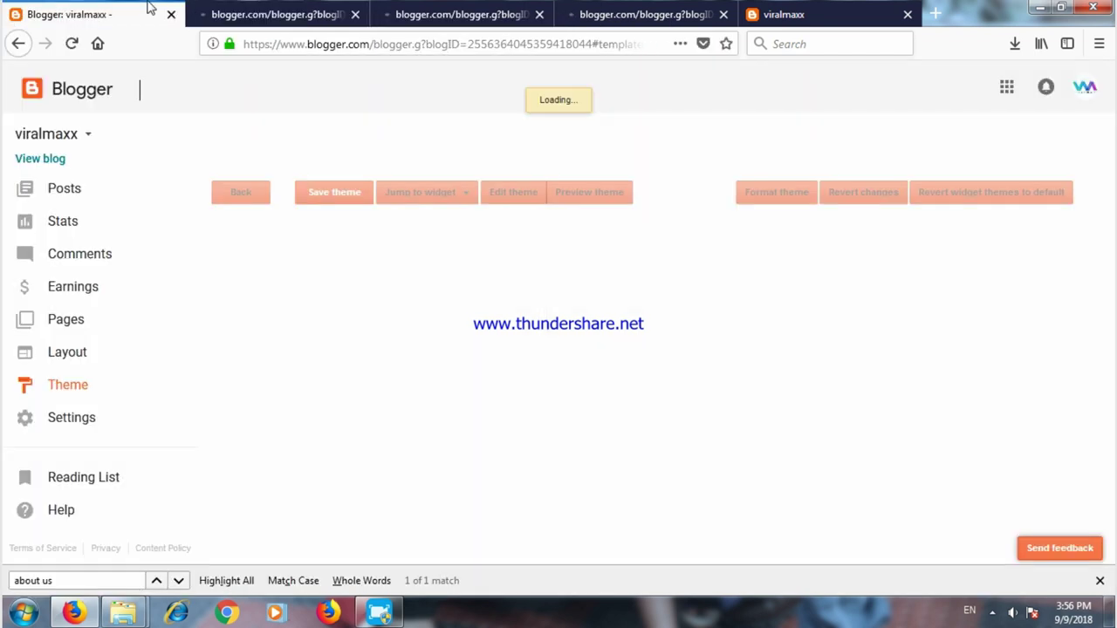
right_click(44, 159)
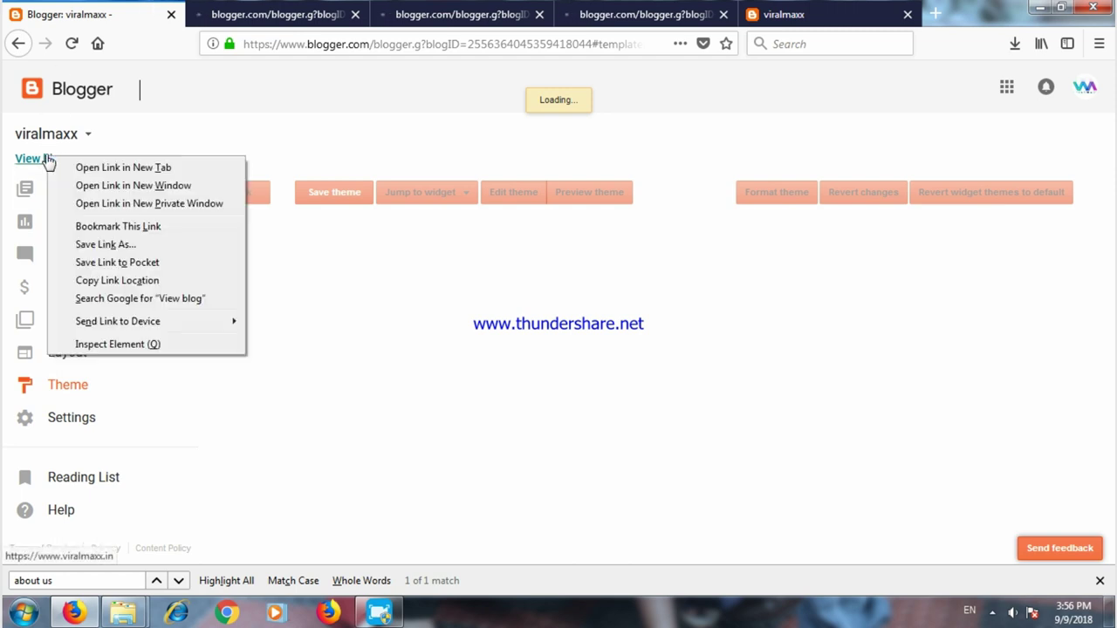
left_click(96, 168)
left_click(272, 17)
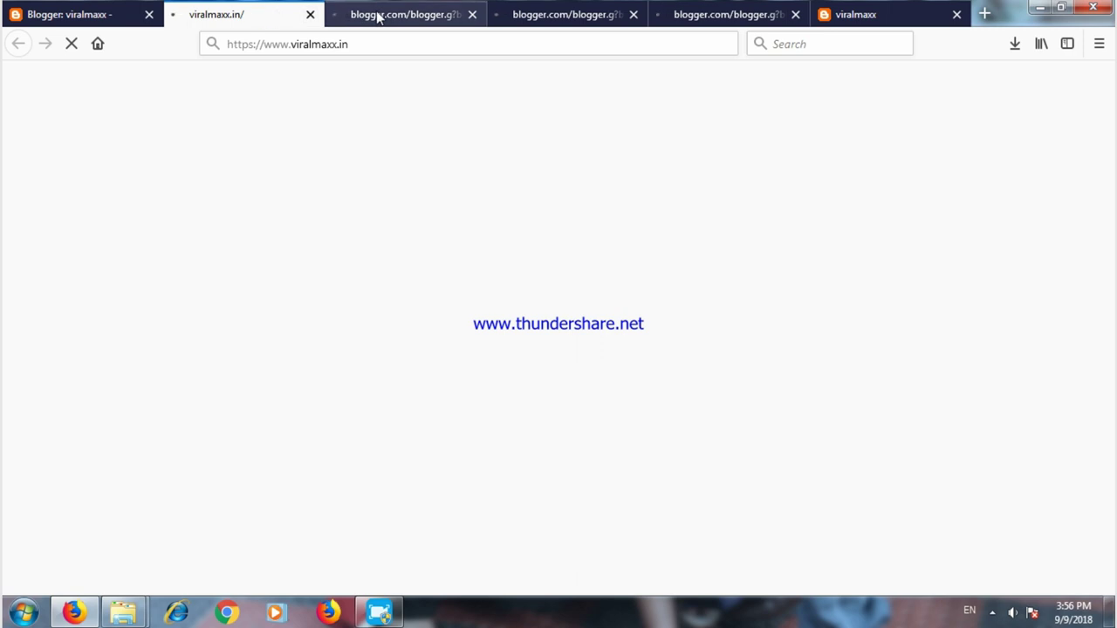
left_click(346, 23)
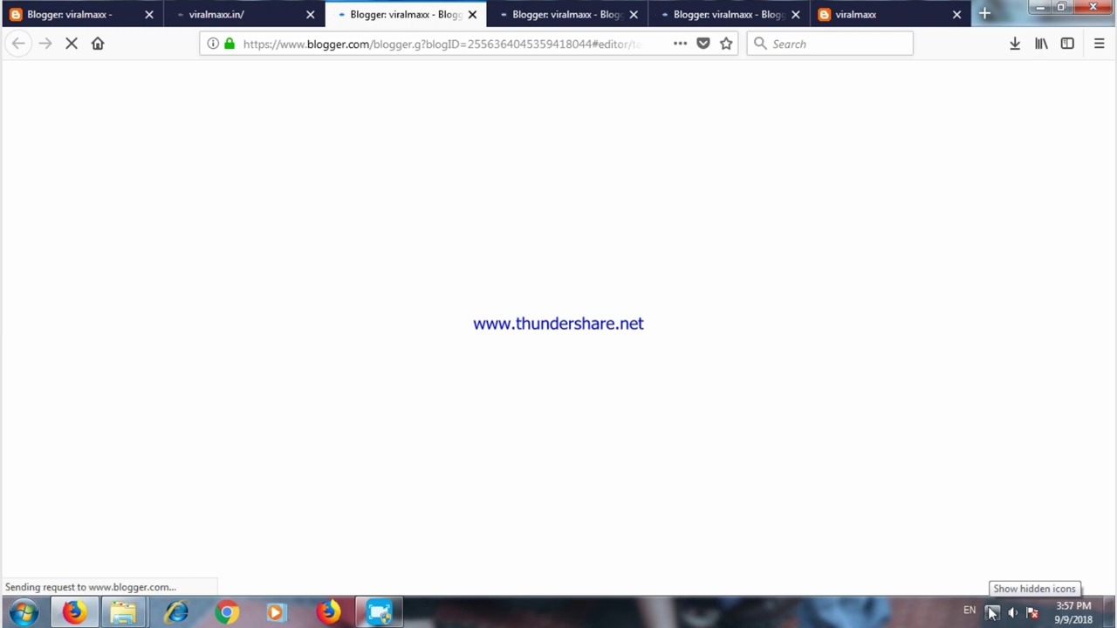
left_click(842, 15)
left_click(220, 19)
left_click(310, 15)
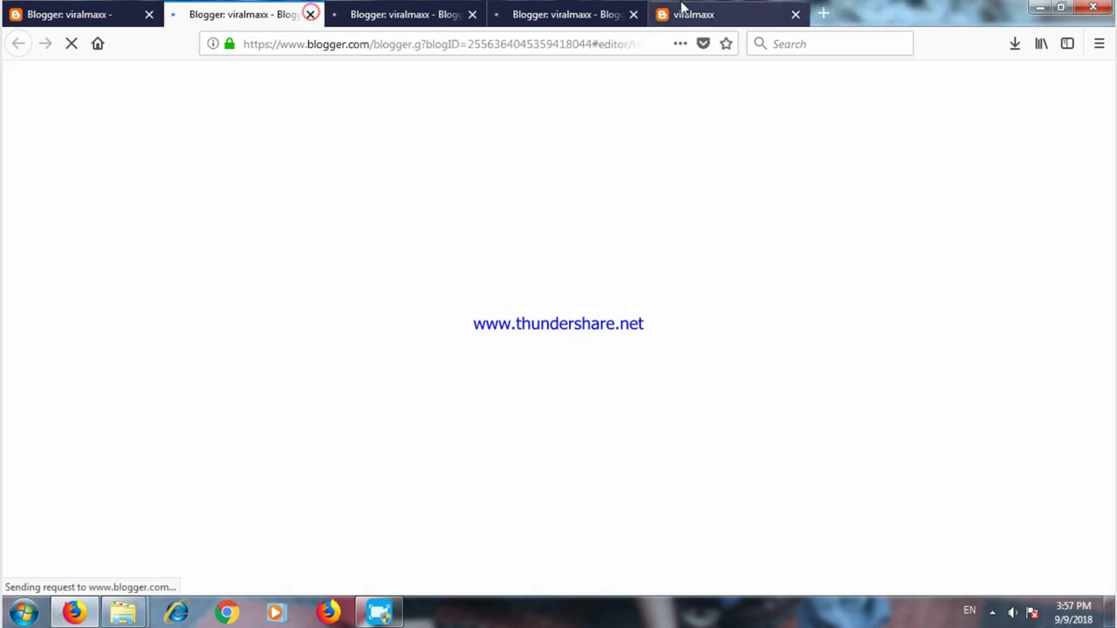
Check the live blog's top menu labels and search the theme code for HOME to locate the matching top navigation links.
left_click(673, 13)
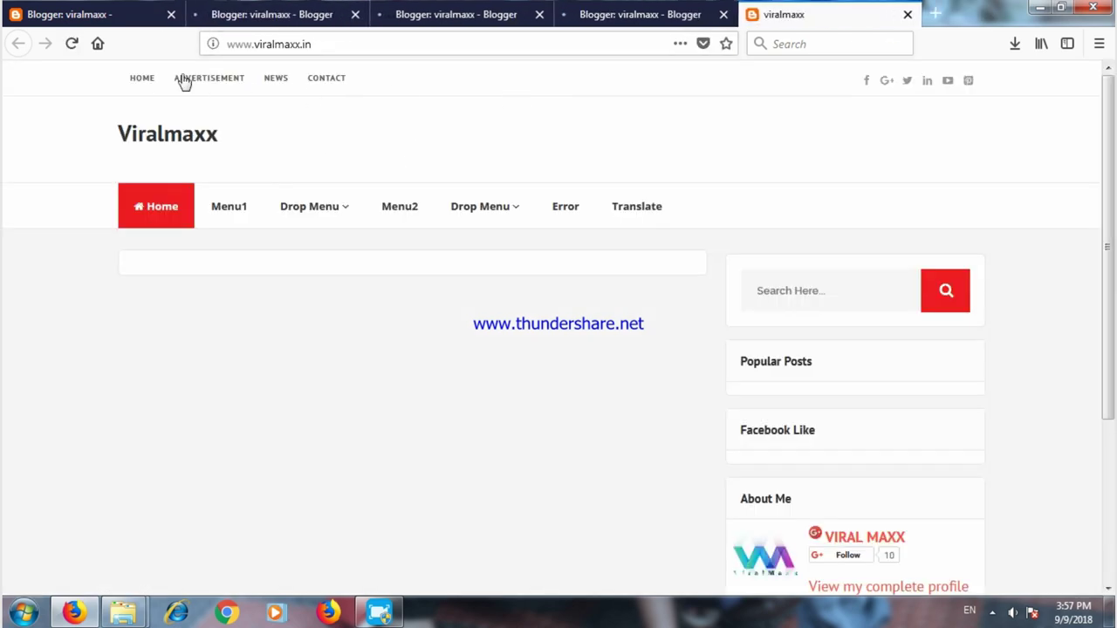
left_click(107, 10)
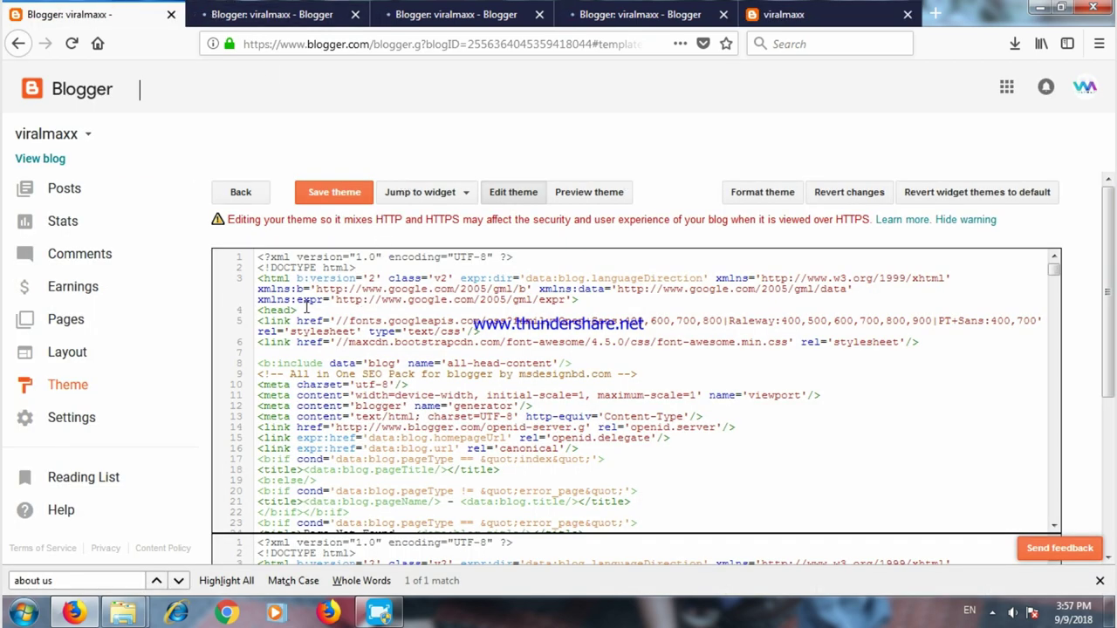
left_click(531, 264)
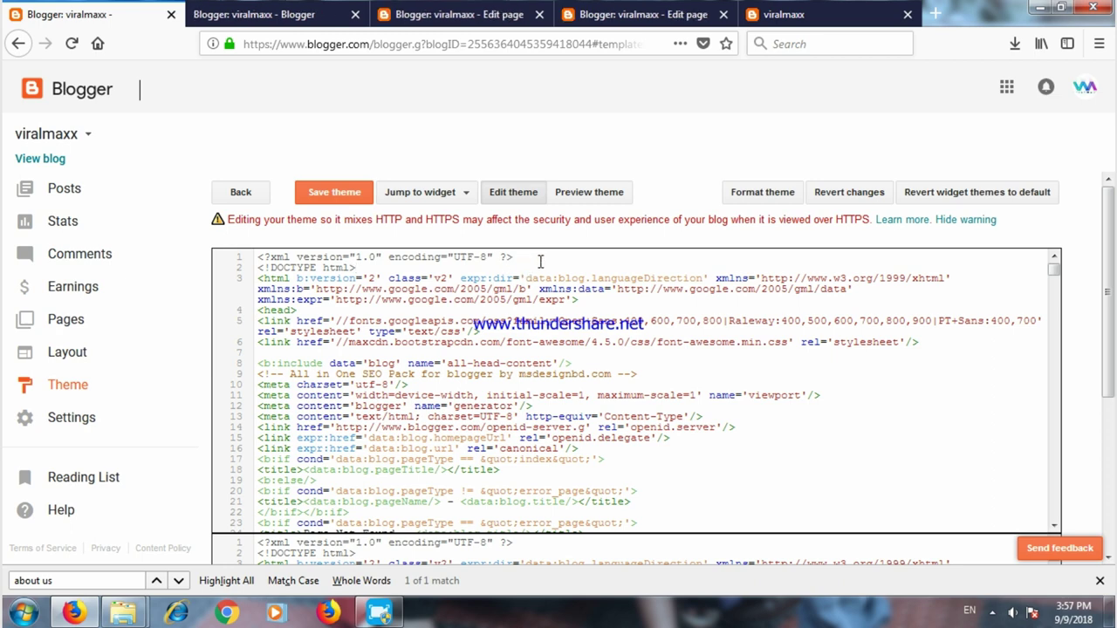
key("ctrl+f")
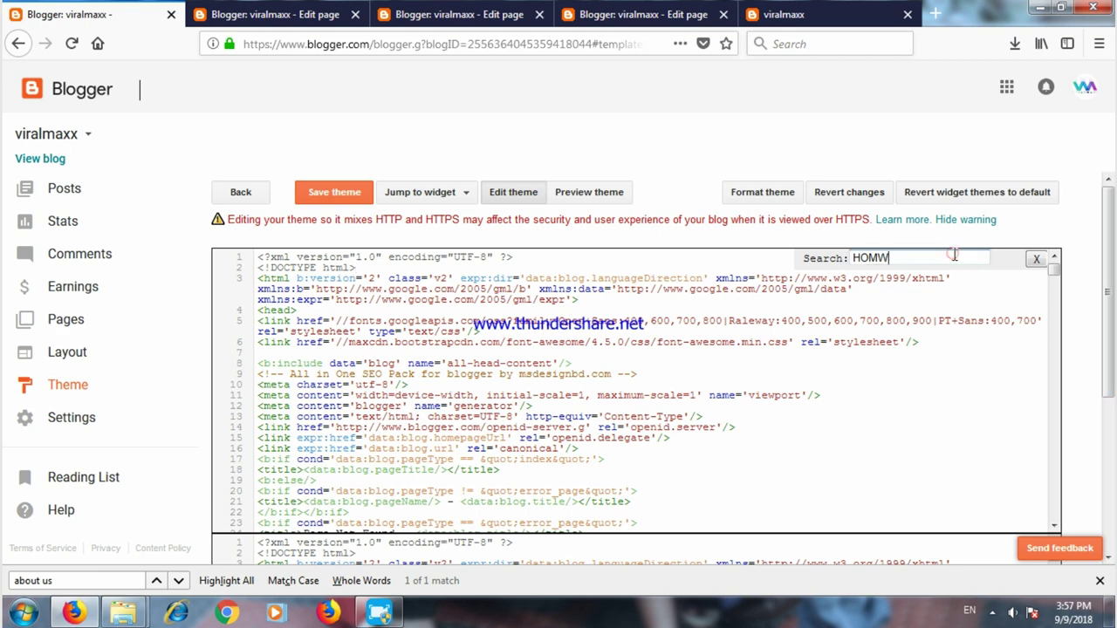
key("Return")
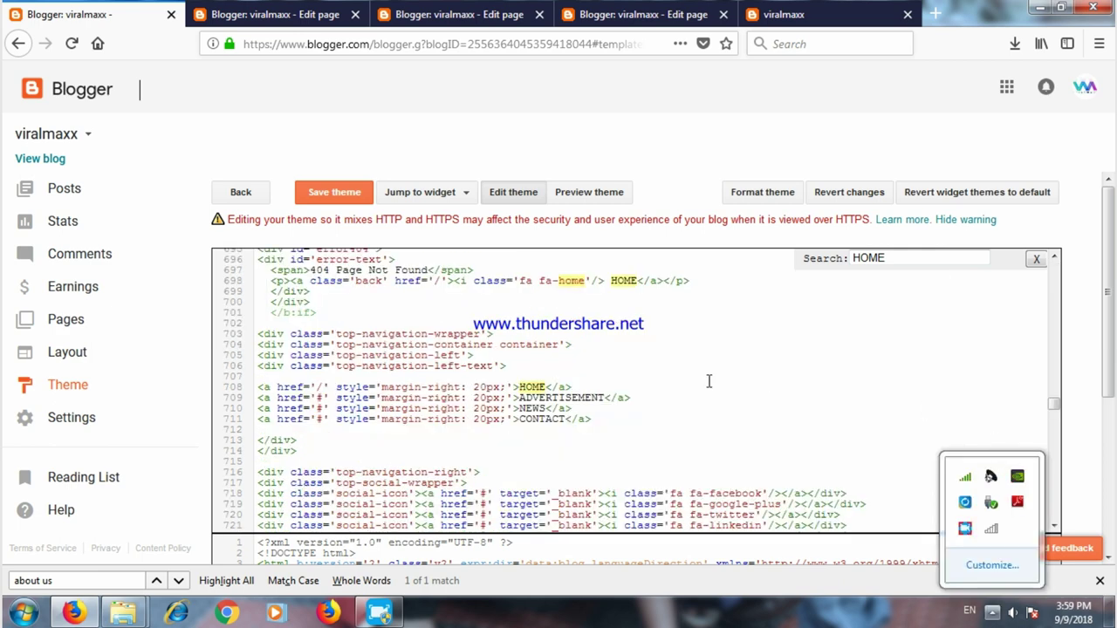
left_click(604, 398)
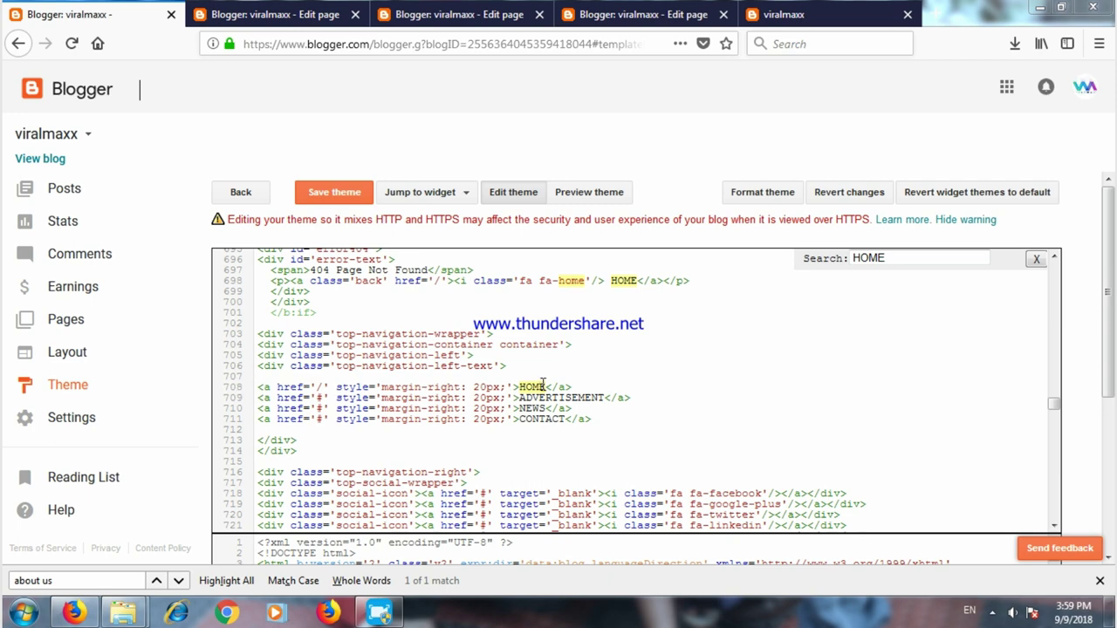
Switch to the browser tab holding the CONTACT US page's editor.
left_click(328, 18)
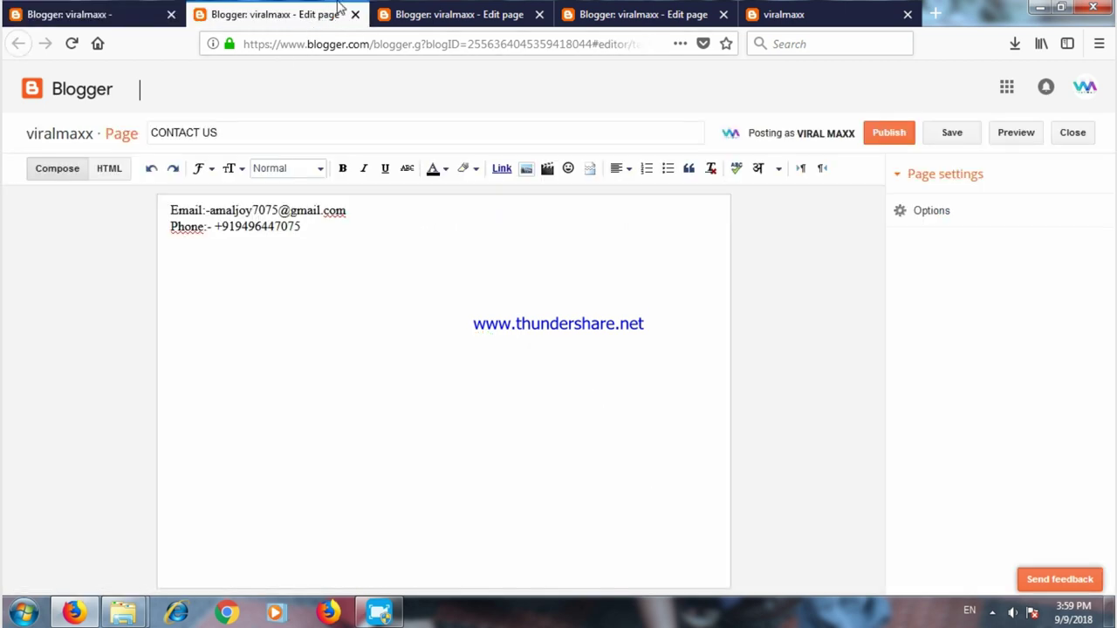